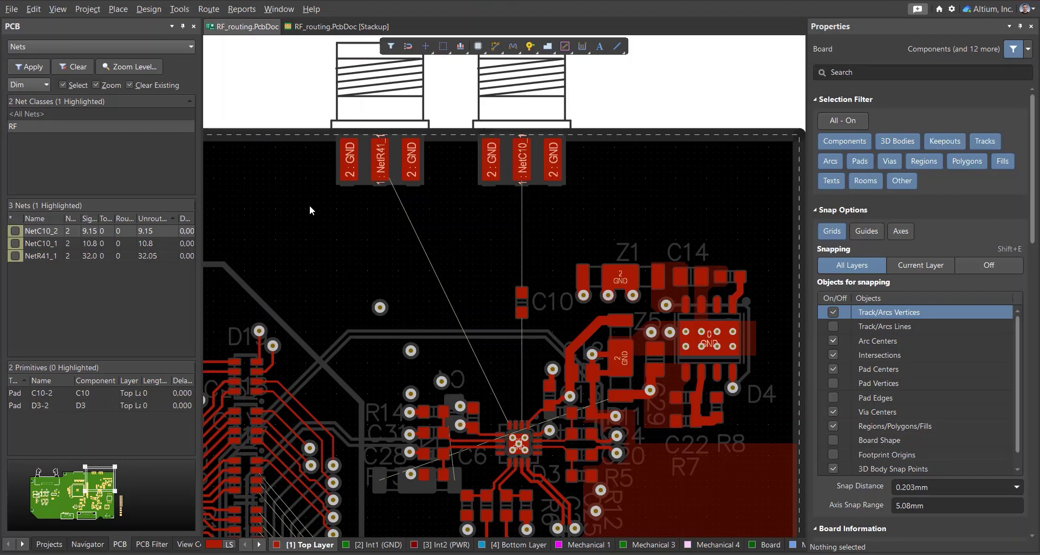
Highlight the RF net class nets from the PCB panel, then clear the highlighting
left_click(18, 126)
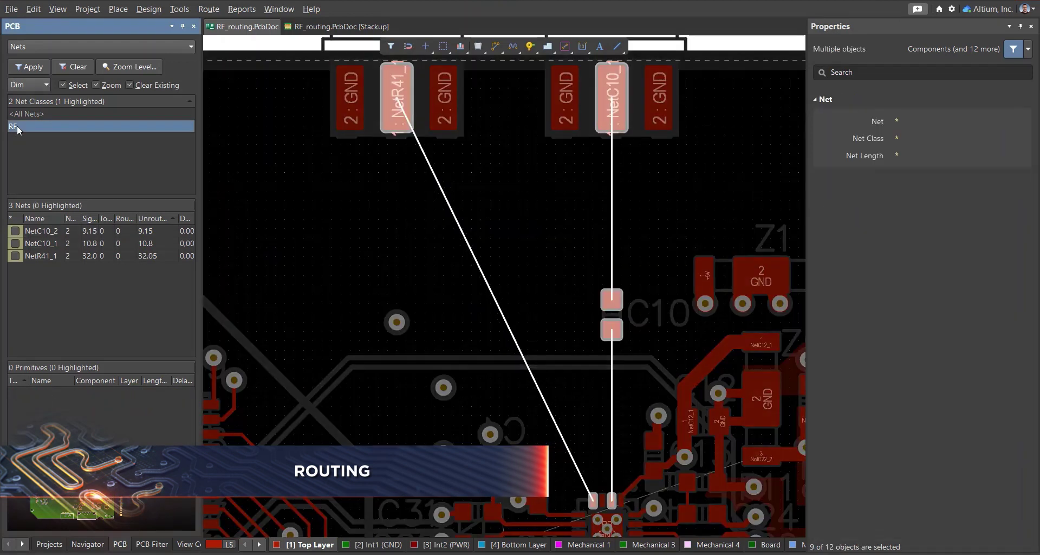
left_click(490, 229)
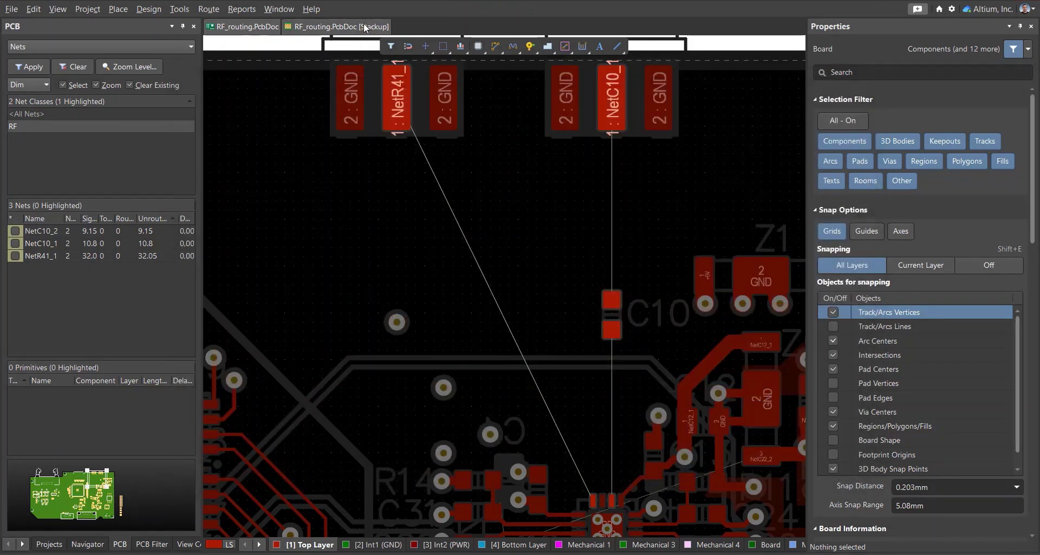
Add a new impedance profile in the board stackup's Impedance view
left_click(364, 25)
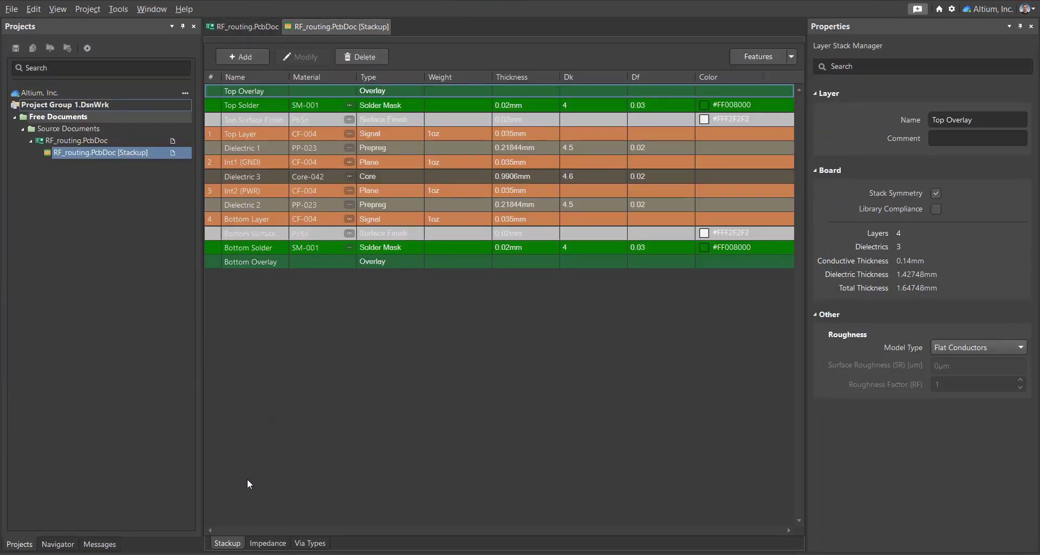
left_click(267, 543)
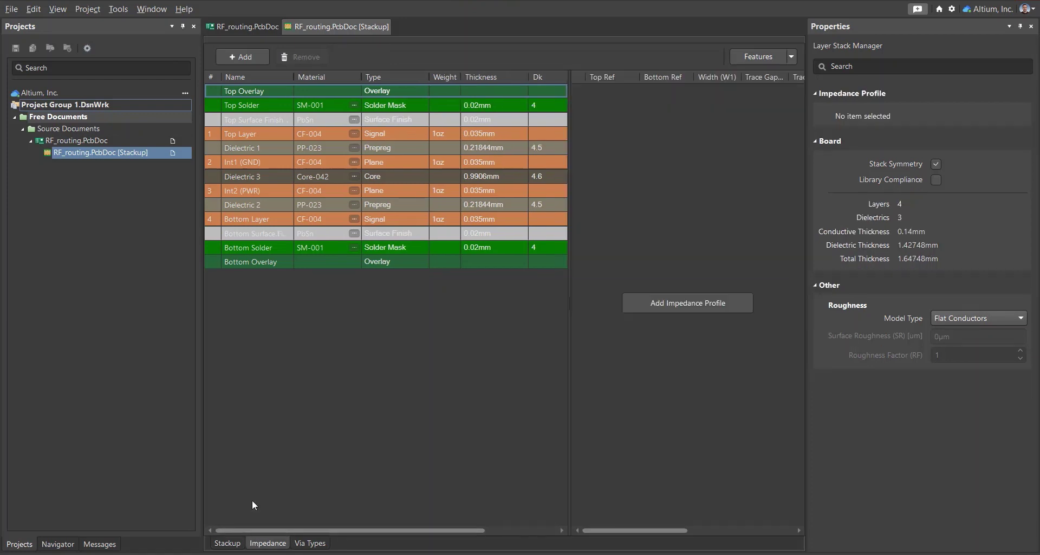
left_click(242, 56)
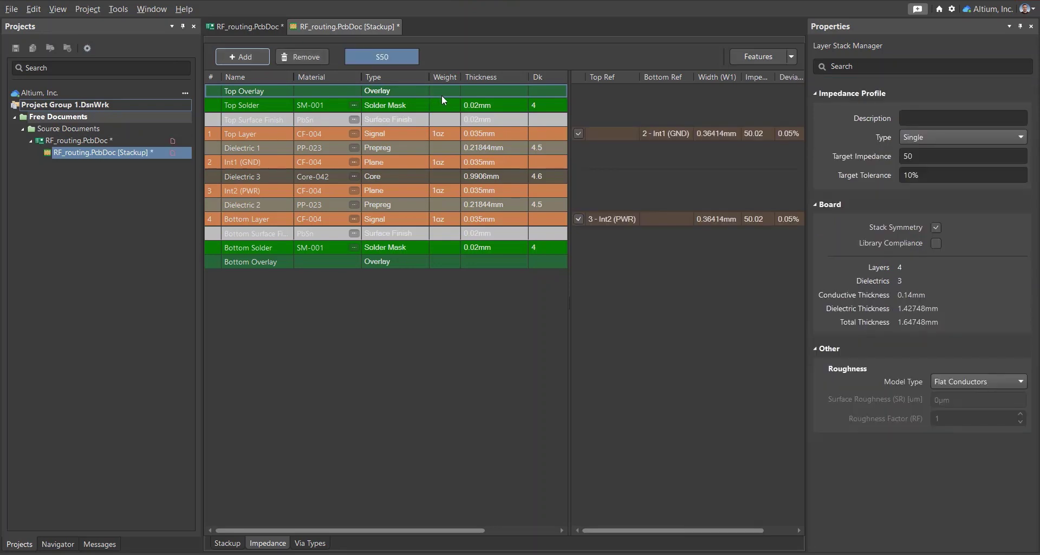
Set the Top Layer profile to use surface finish, no solder mask and etch 0.2, then save
left_click(607, 133)
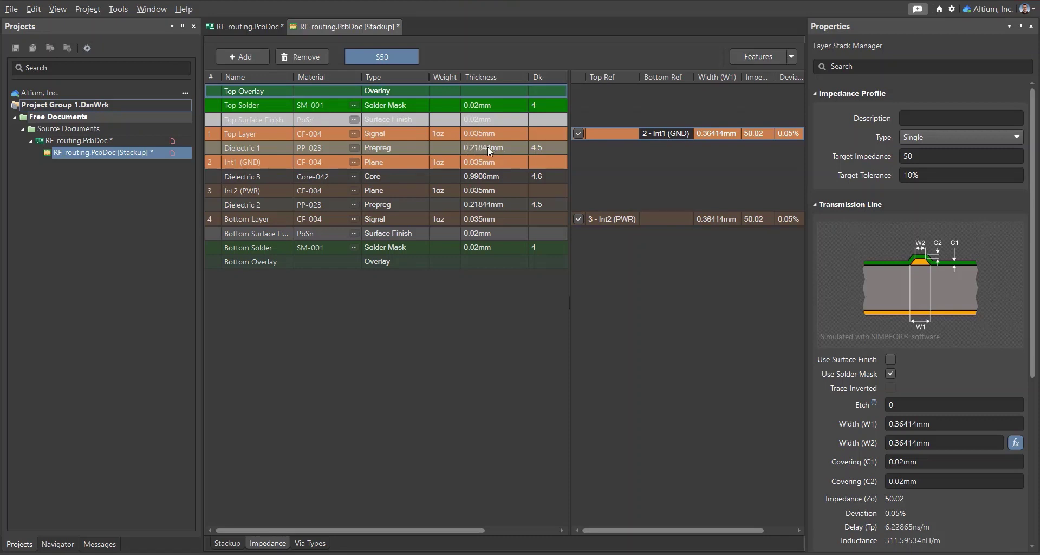
left_click(890, 359)
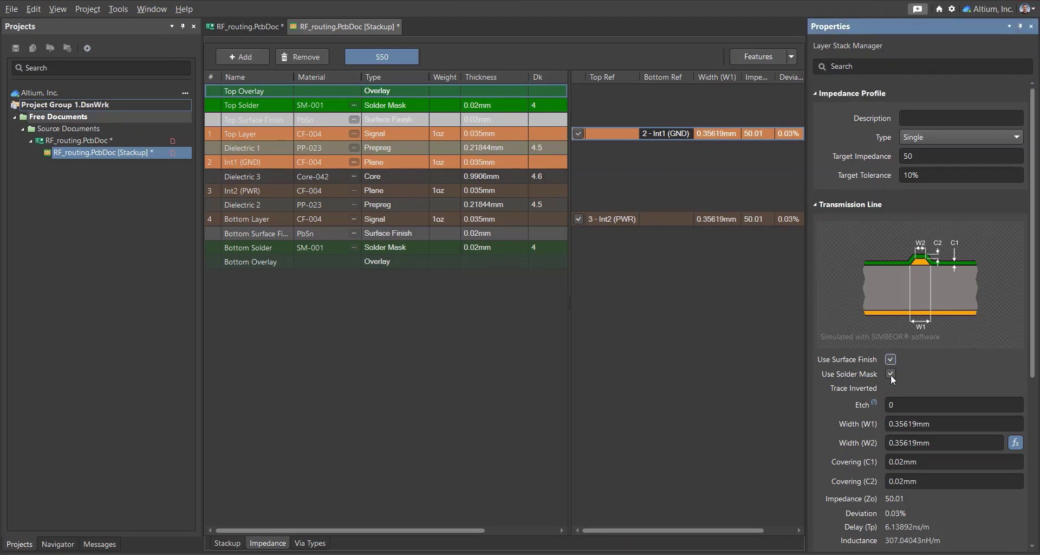
left_click(890, 374)
left_click(908, 407)
type("0.2")
key("Return")
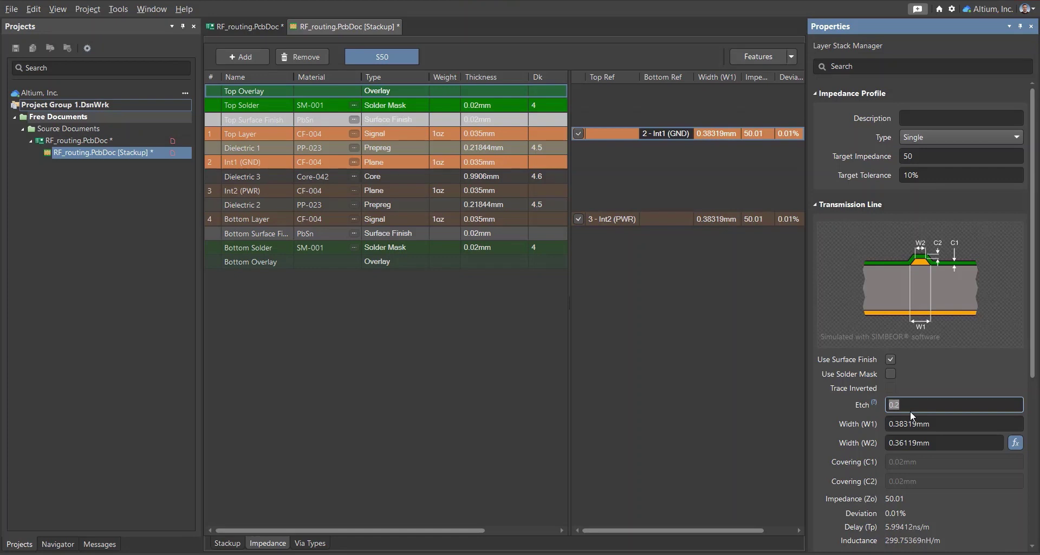
left_click(941, 424)
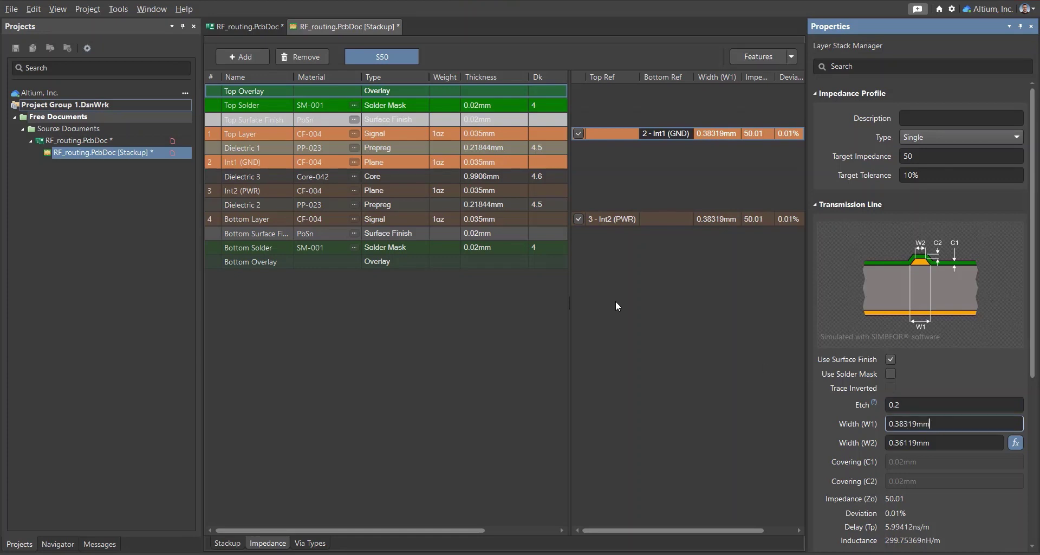
key("ctrl+s")
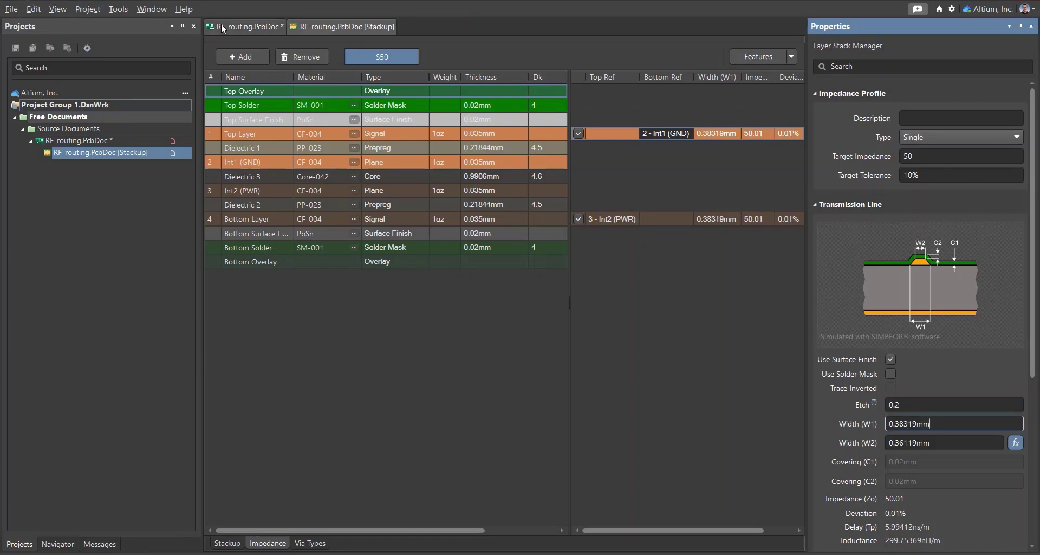
Make the Width_RF rule follow the S50 impedance profile, giving 0.383mm widths
left_click(222, 26)
left_click(153, 14)
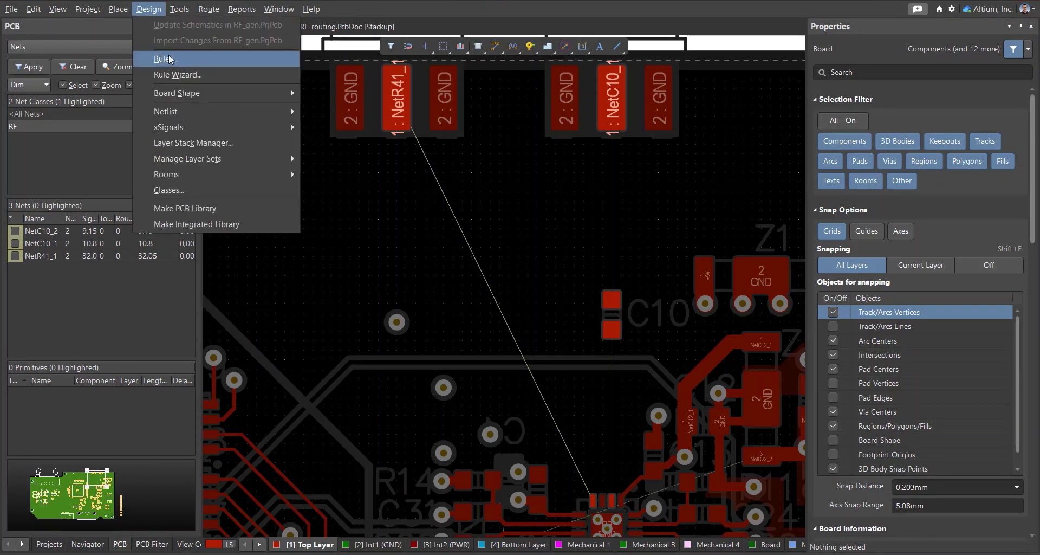
left_click(170, 60)
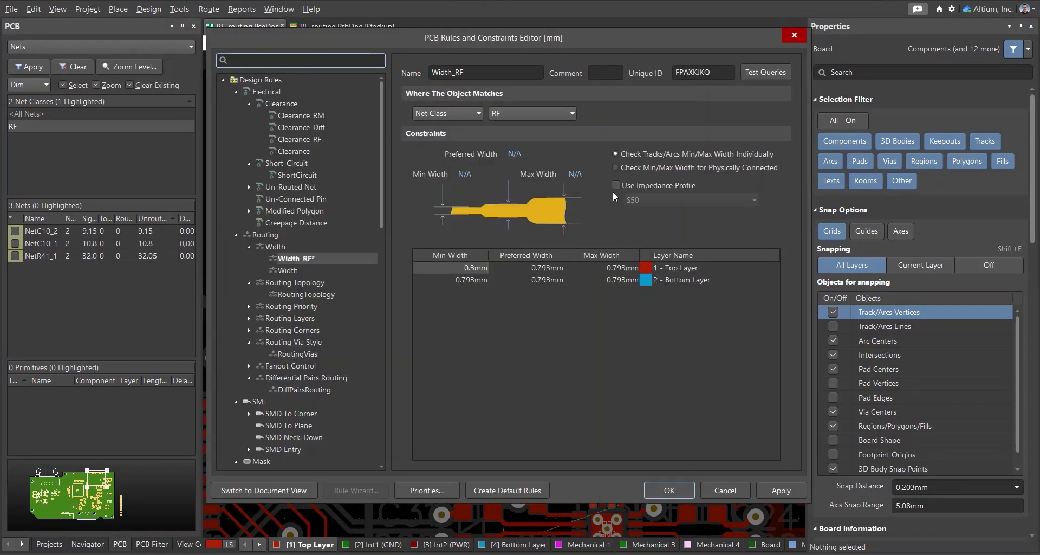
left_click(616, 186)
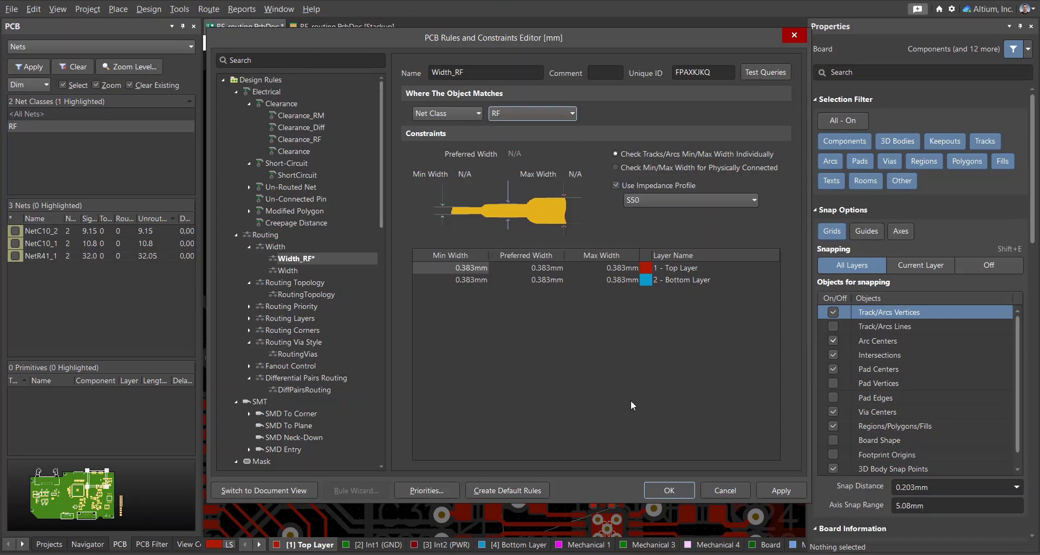
left_click(668, 490)
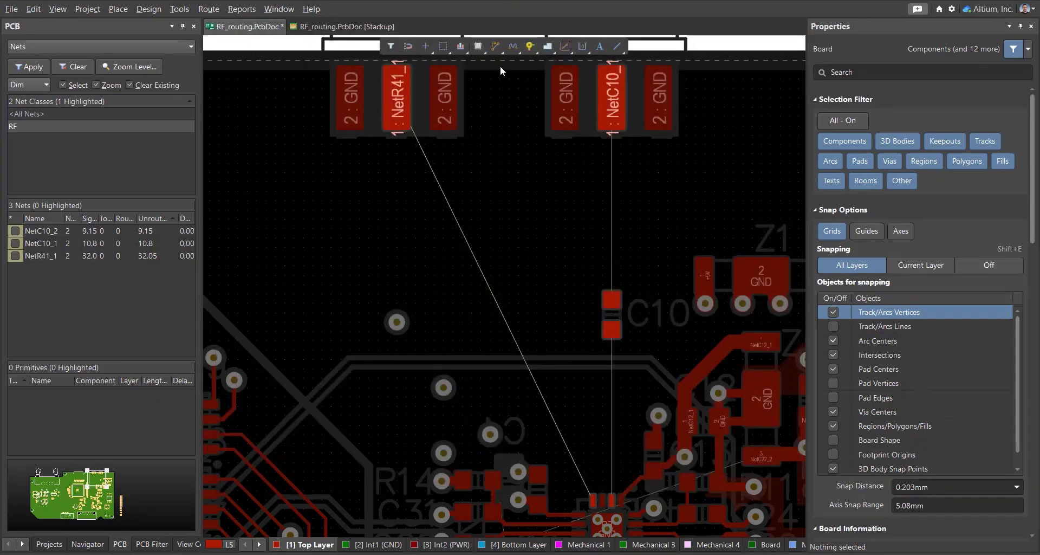
left_click(495, 46)
left_click(612, 108)
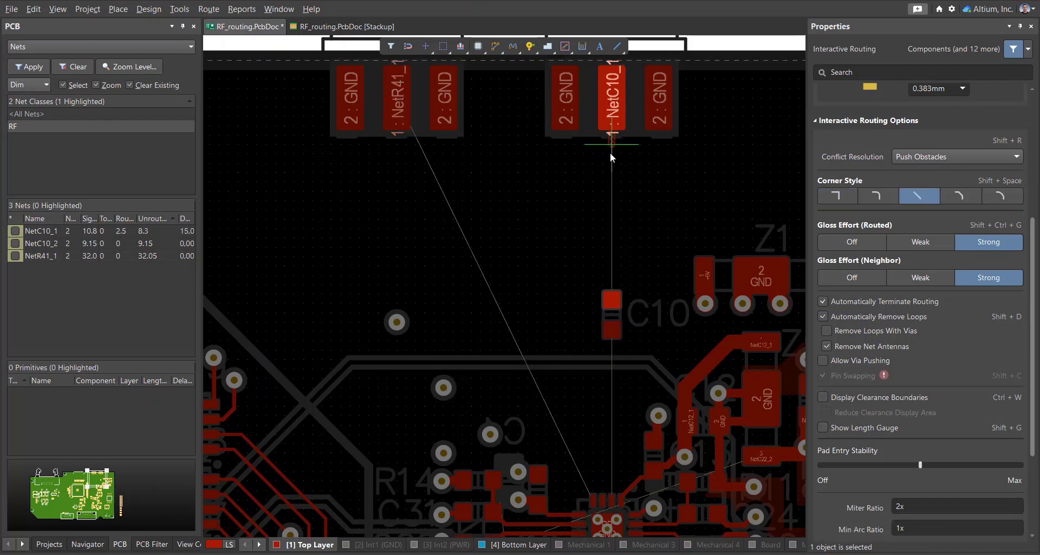
key("Tab")
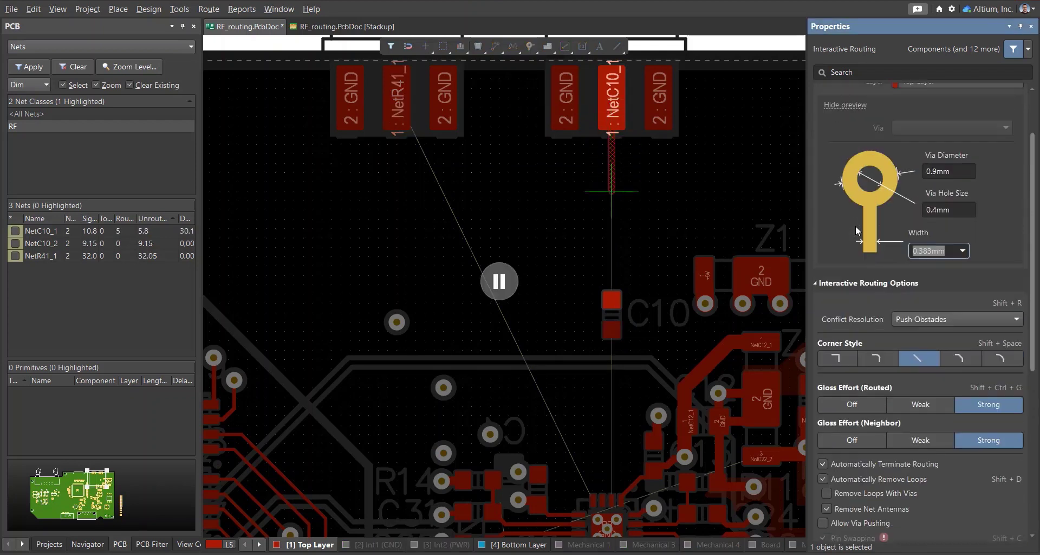
left_click(499, 281)
left_click(611, 295)
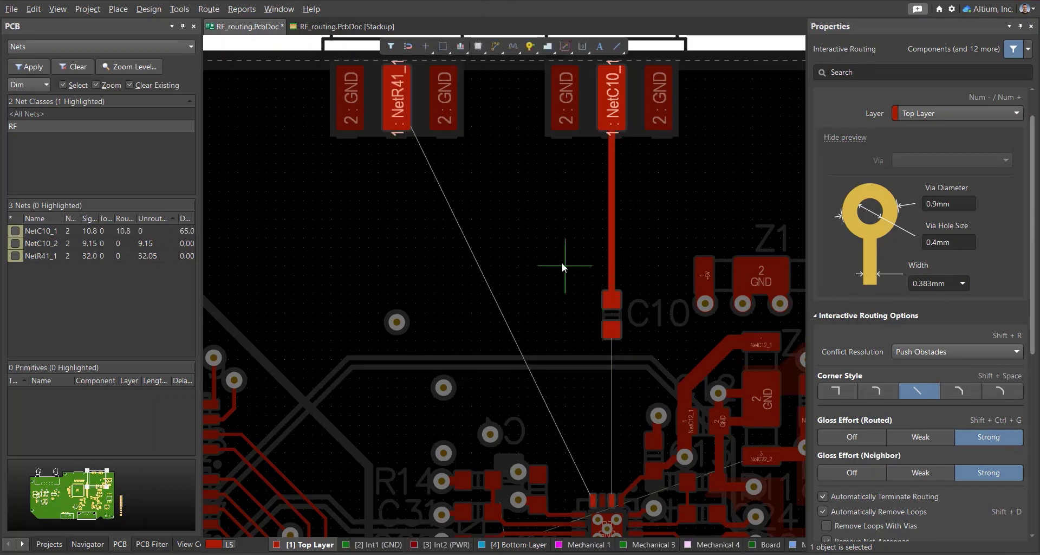
right_click(558, 267)
right_click_drag(665, 215, 522, 232)
scroll(471, 225, "up", 2, "ctrl")
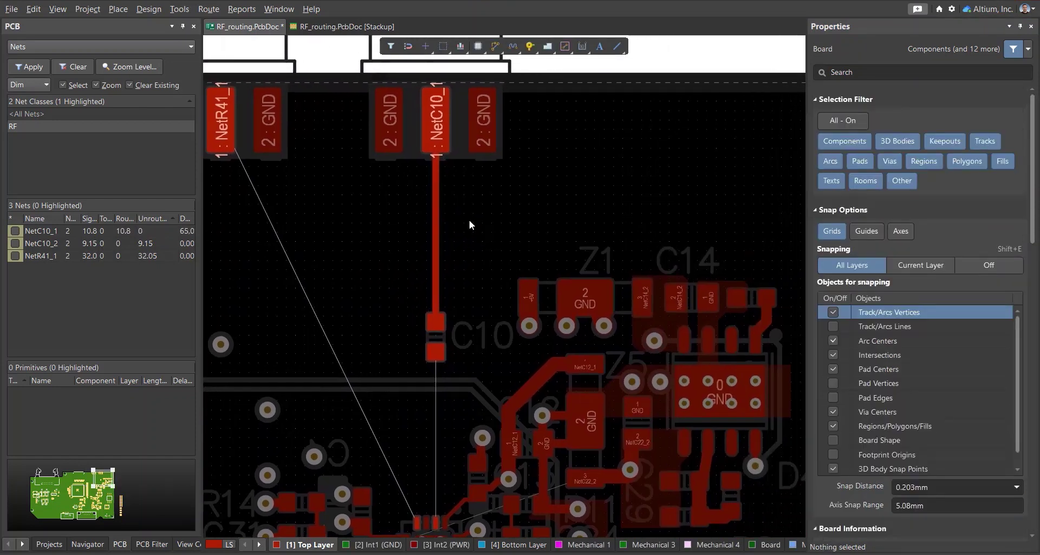
scroll(427, 149, "up", 1, "ctrl")
scroll(427, 149, "up", 1, "ctrl")
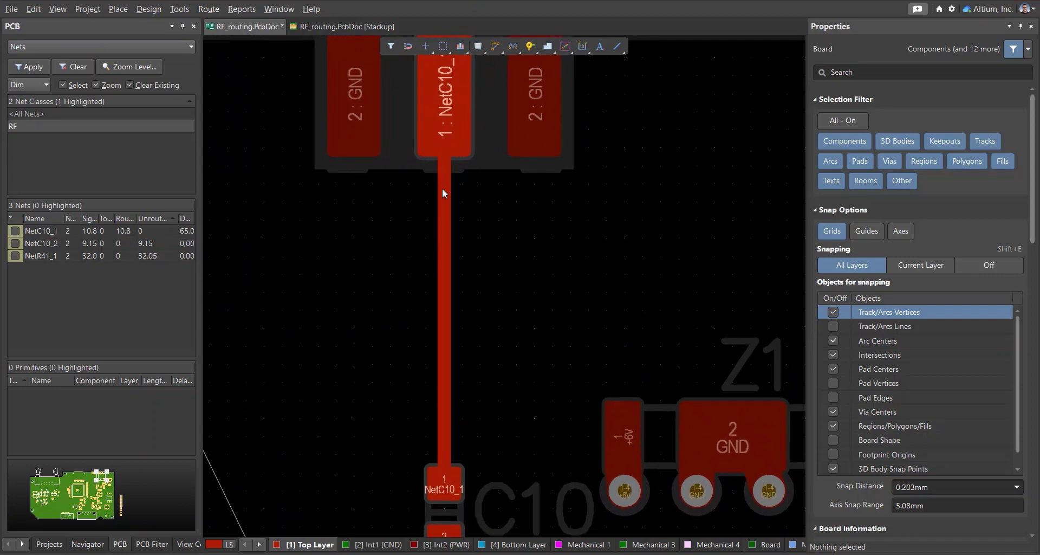
left_click(467, 143)
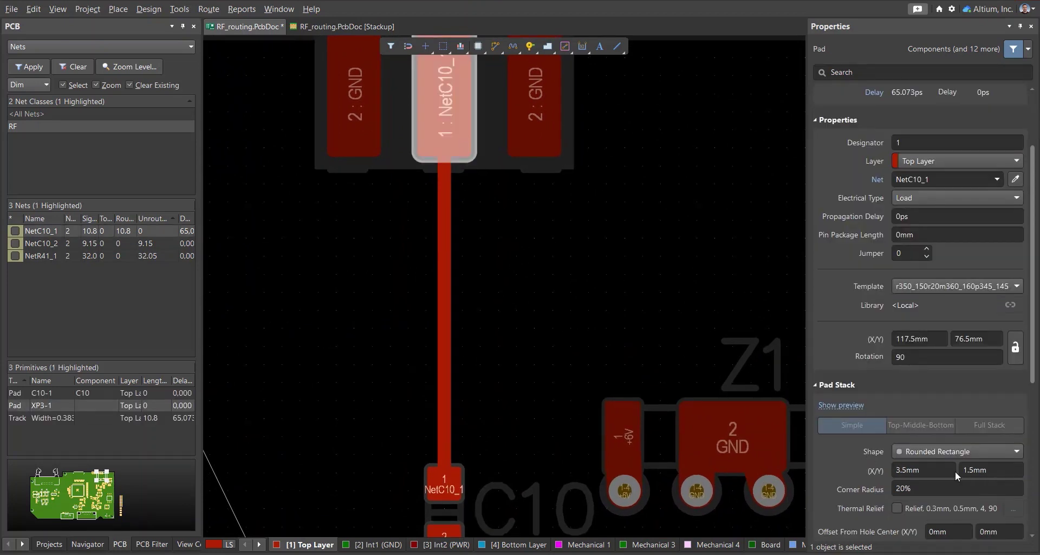
left_click(454, 494)
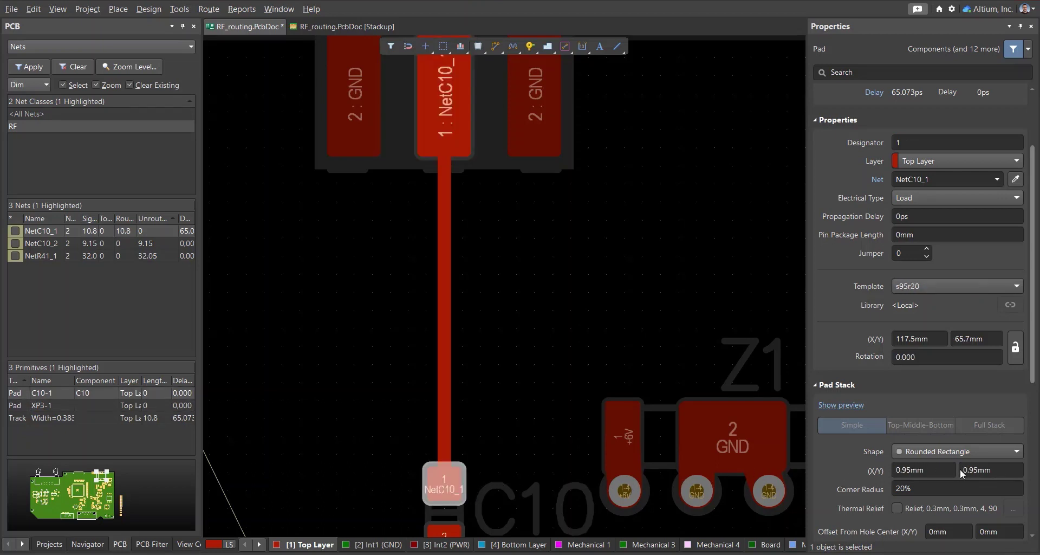
left_click(508, 400)
right_click_drag(508, 400, 623, 393)
scroll(611, 382, "down", 1, "ctrl")
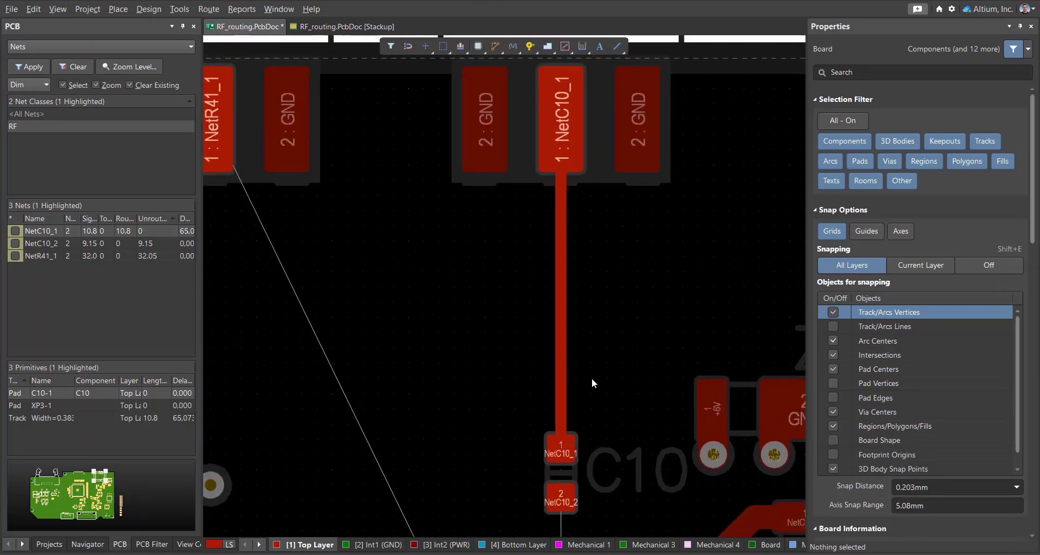
left_click(571, 457)
left_click(571, 493)
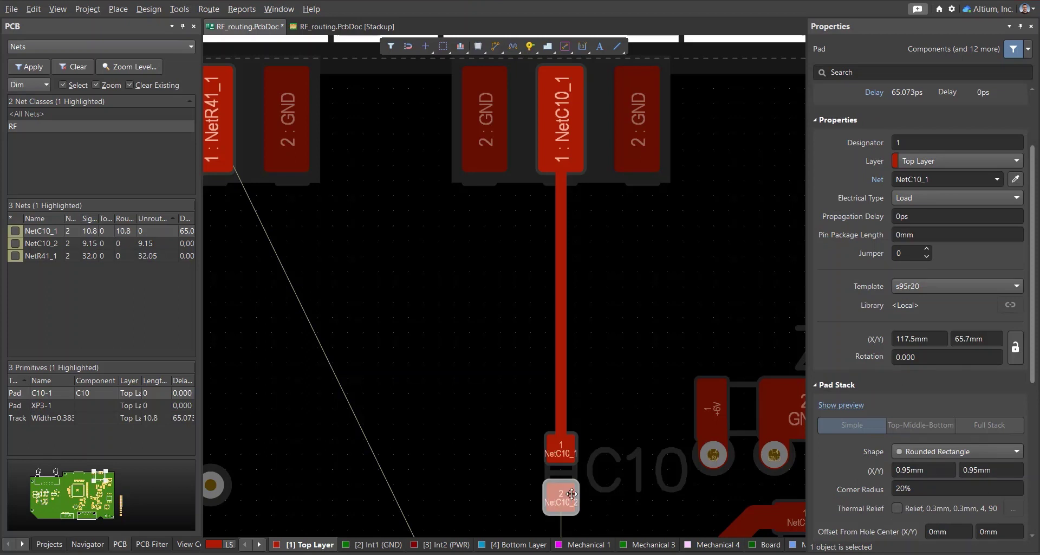
left_click(519, 463)
key("ctrl+z")
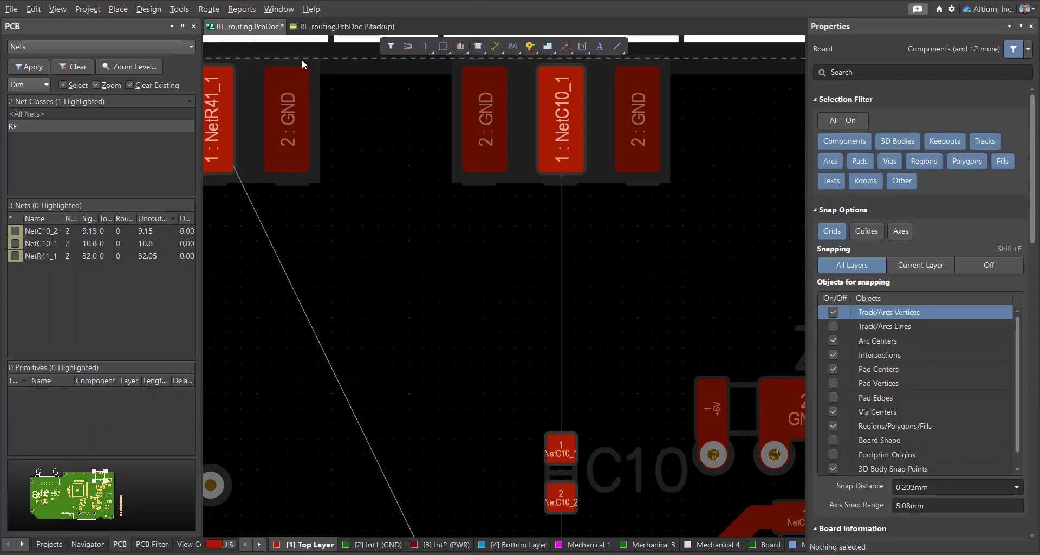
Add two new prepreg dielectric layers to the stackup at Dielectric 1
left_click(308, 22)
left_click(224, 543)
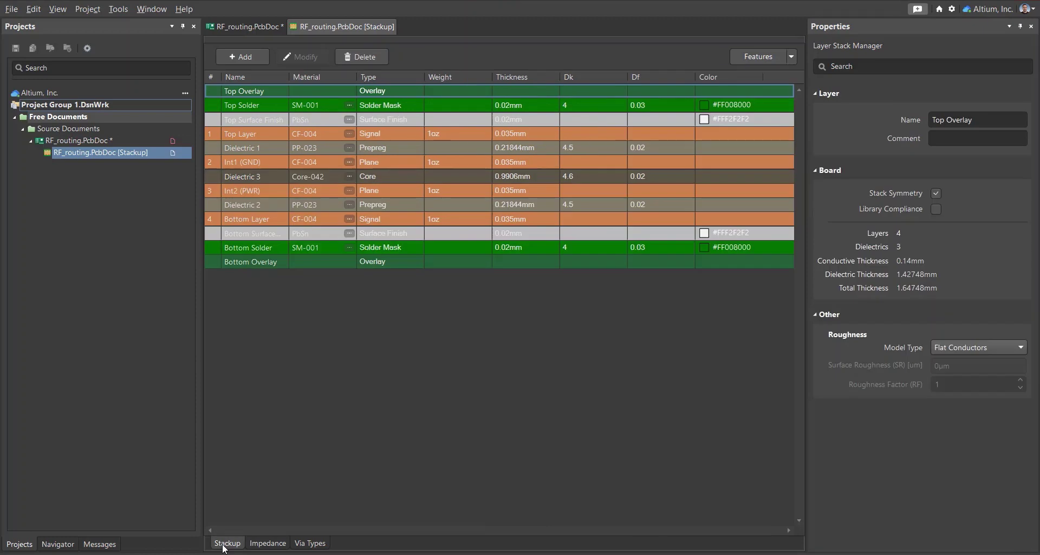
left_click(274, 145)
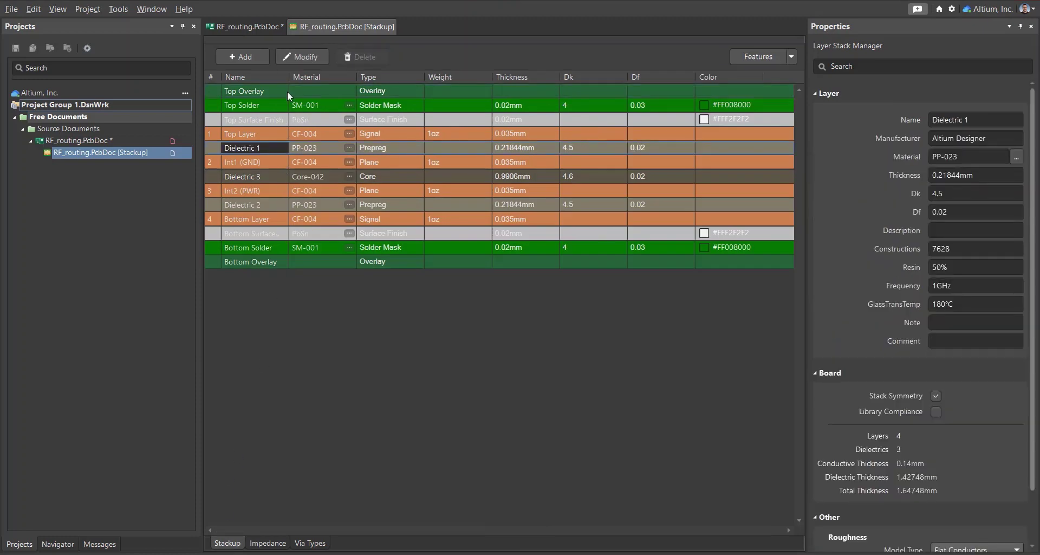
left_click(242, 56)
left_click(339, 152)
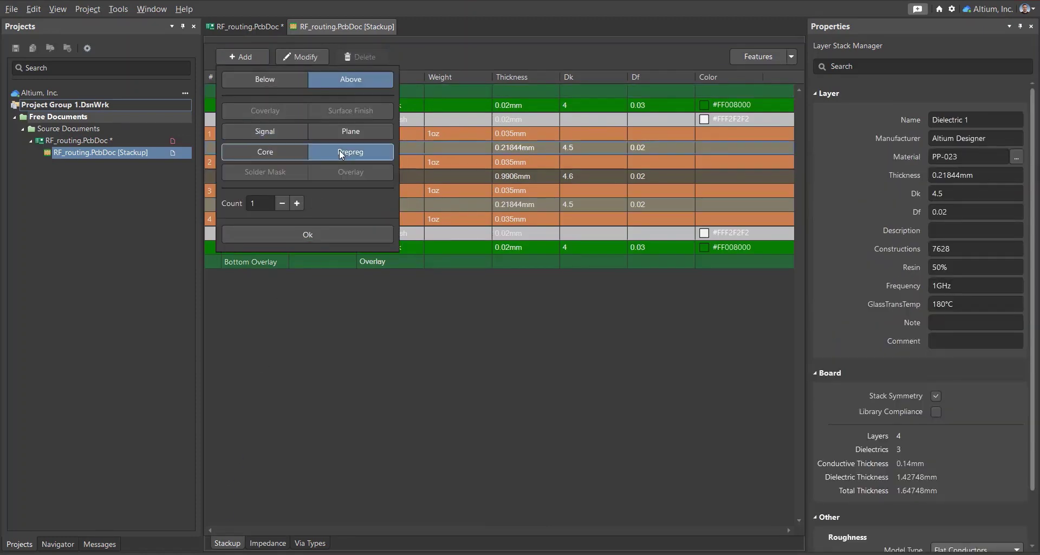
left_click(318, 236)
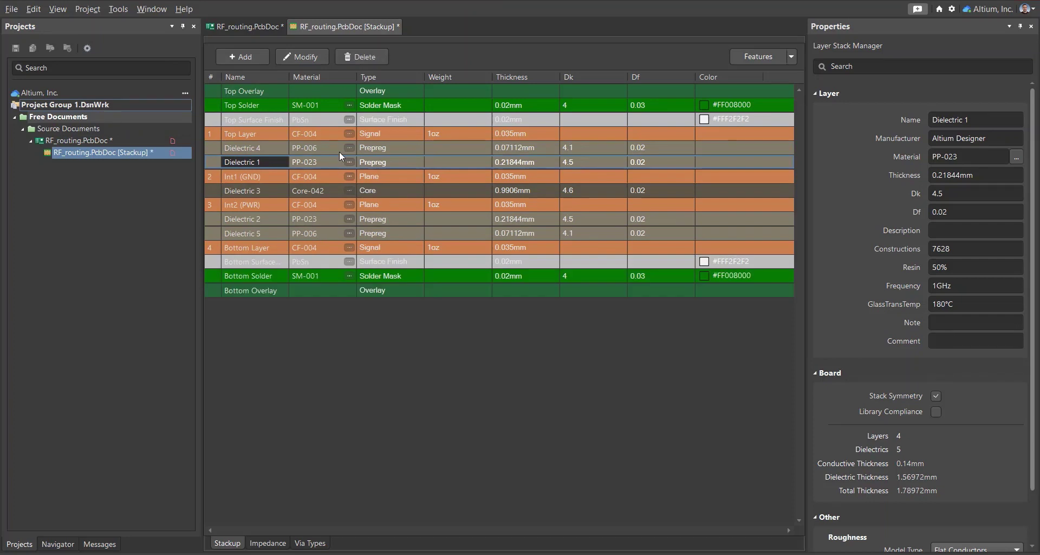
Change Dielectric 4's material to the PP-023 prepreg
left_click(348, 147)
left_click(356, 412)
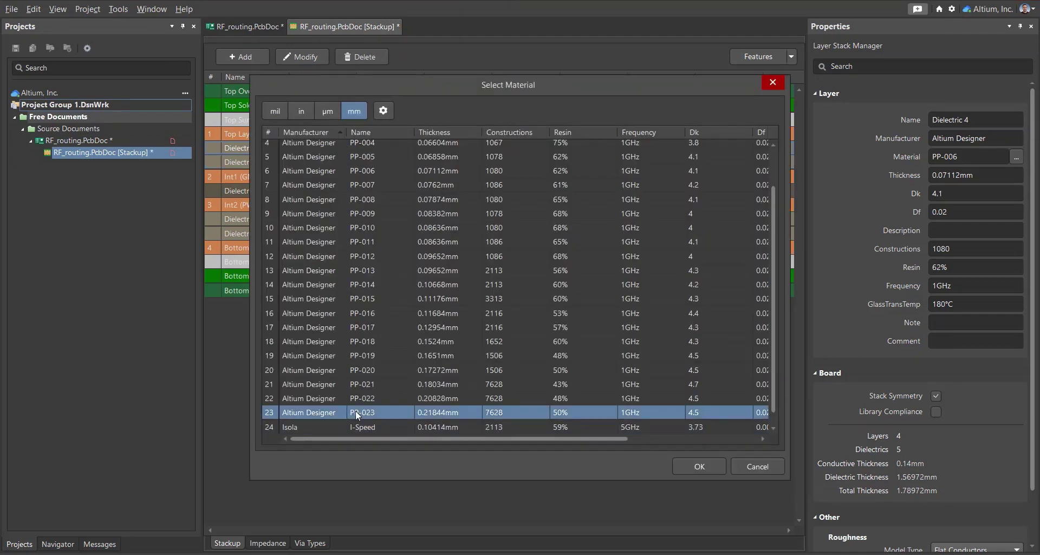
left_click(699, 466)
left_click(908, 492)
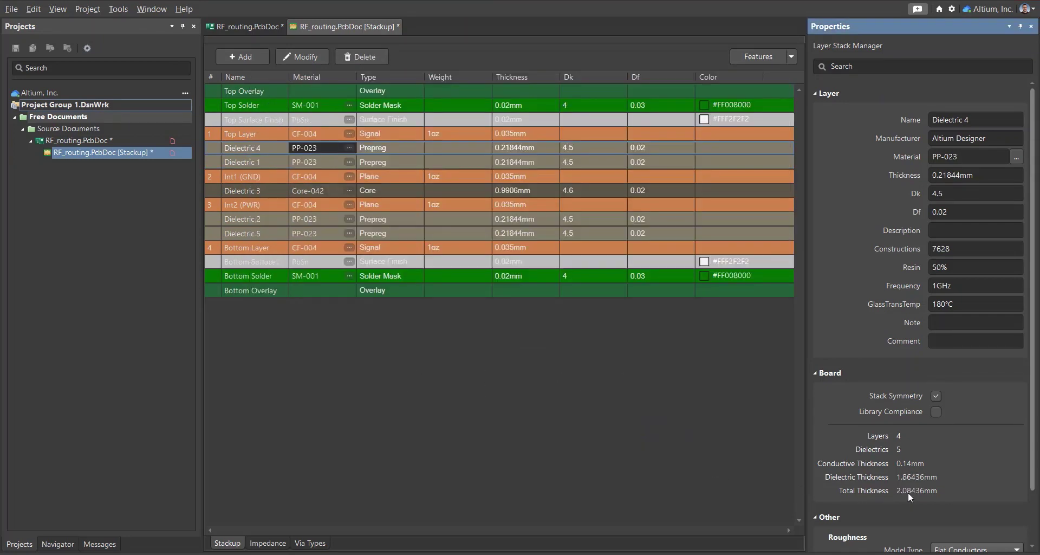
Set Dielectric 3 to the 0.508mm Core-036 and check the S50 width of 0.79296mm
left_click(348, 191)
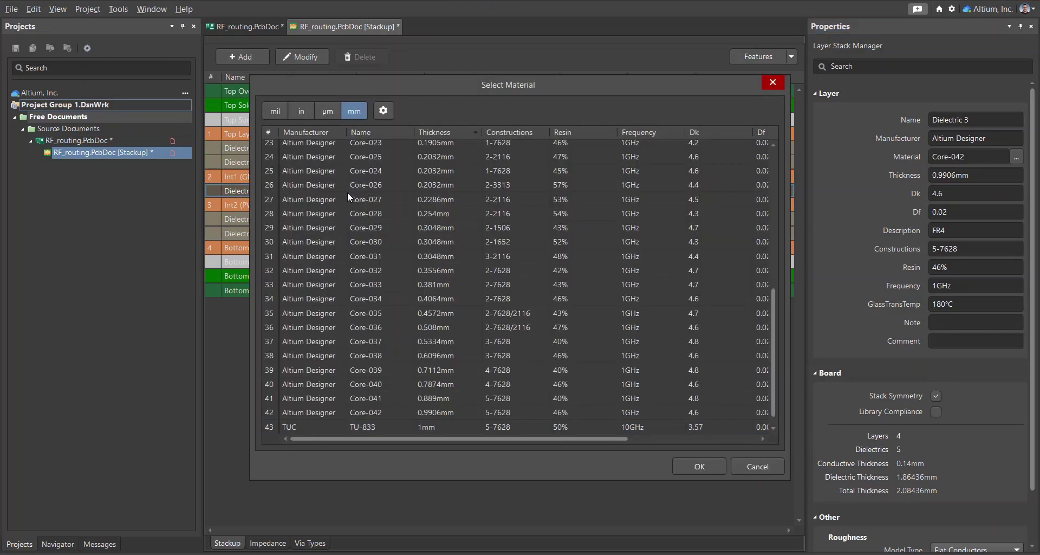
left_click(379, 327)
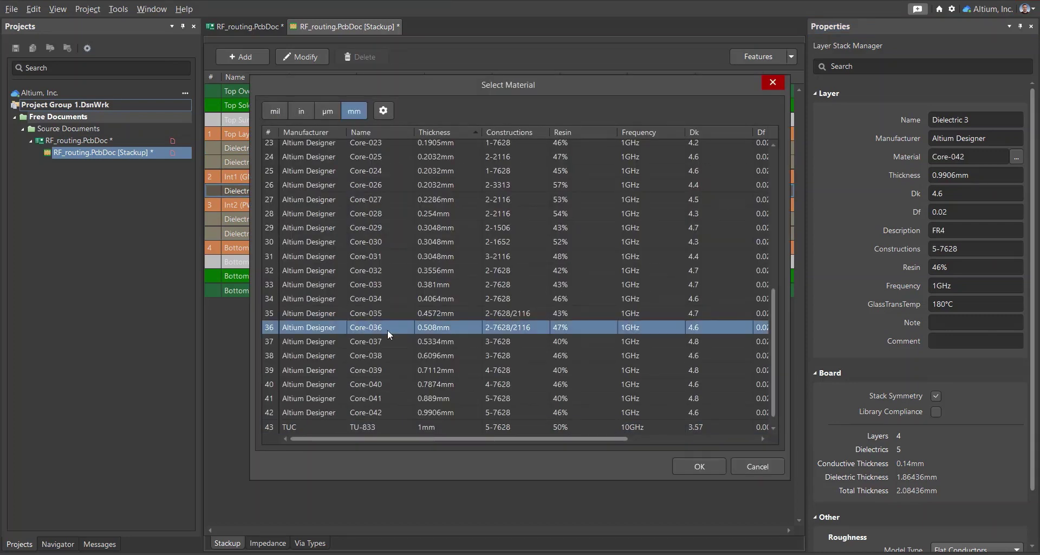
left_click(698, 467)
left_click(280, 540)
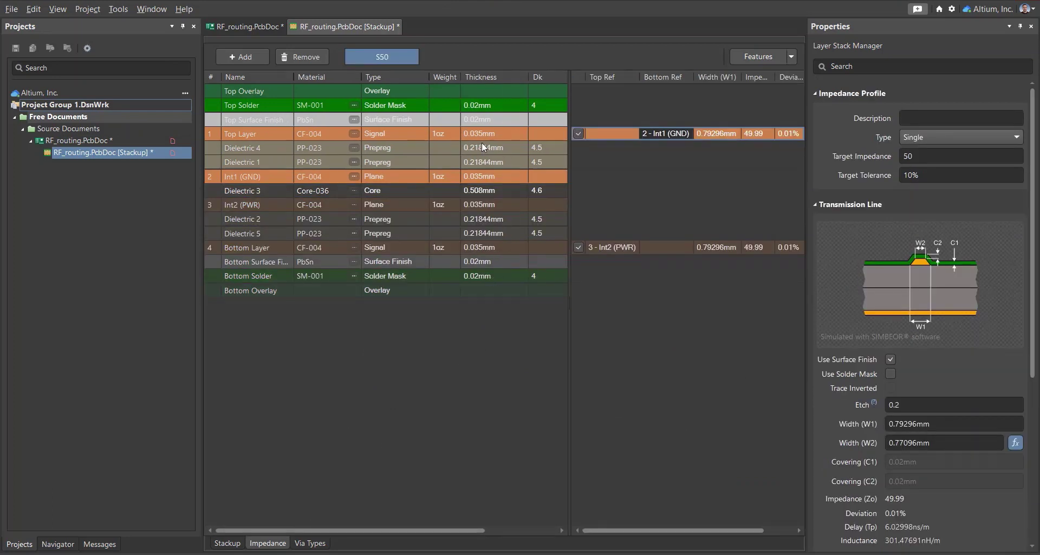
left_click(942, 426)
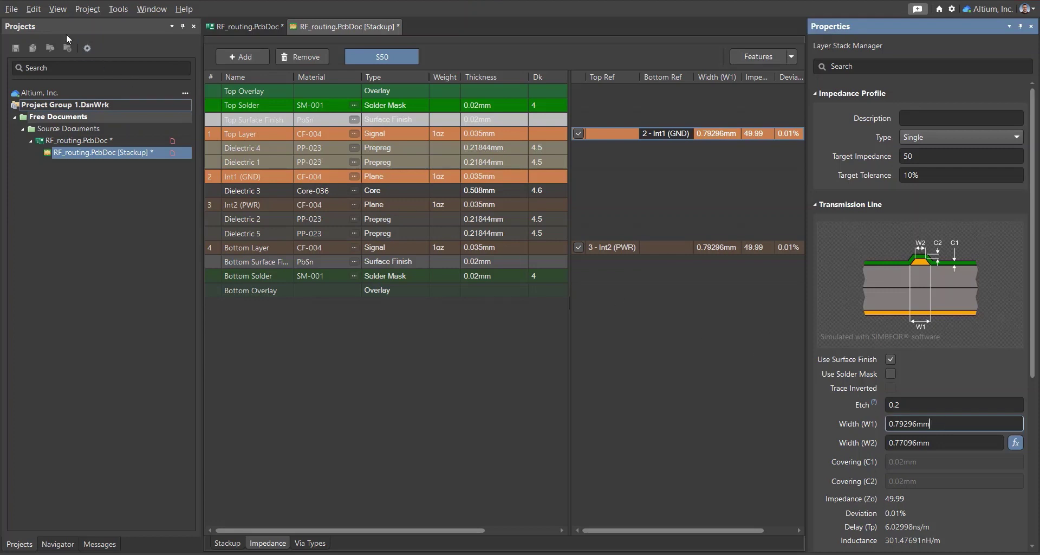
Size Width_RF from the S50 profile (0.793mm) and lower the Top Layer minimum width to 0.3mm
left_click(235, 27)
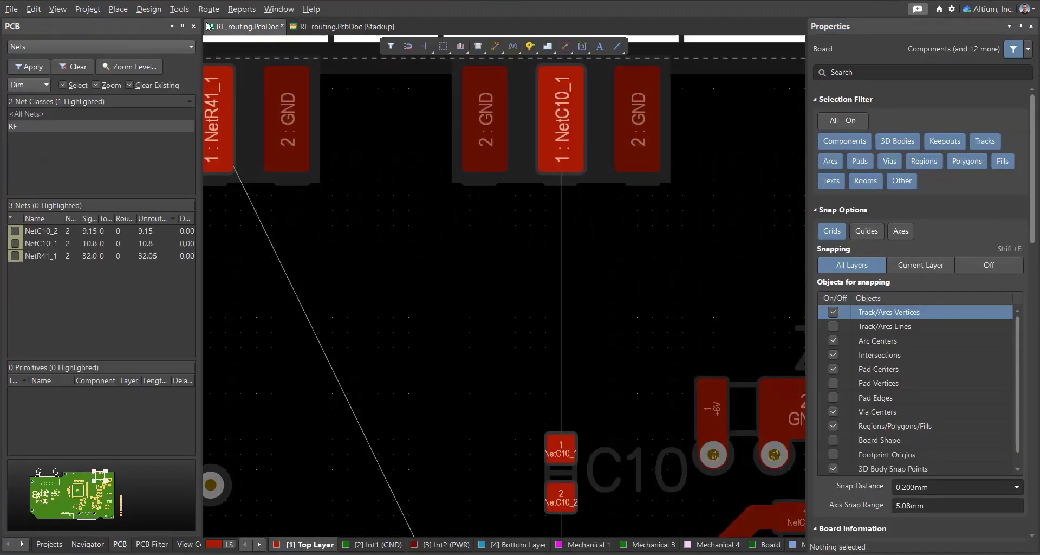
left_click(148, 9)
left_click(168, 50)
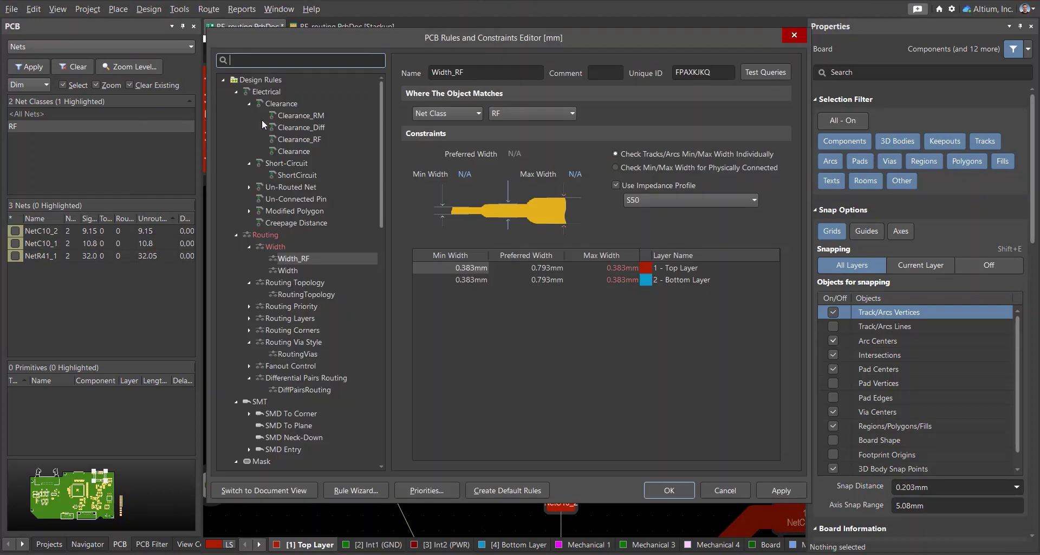
left_click(628, 188)
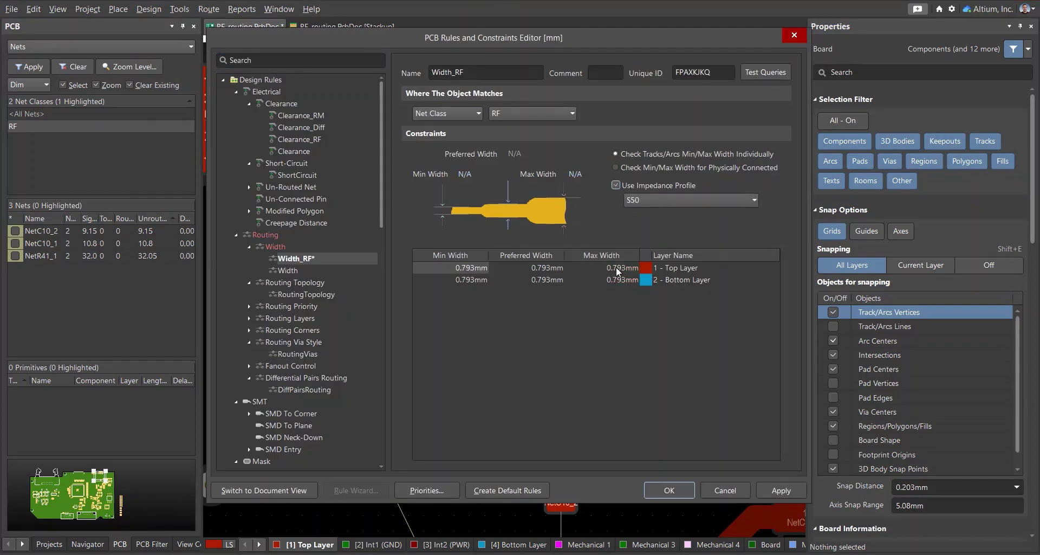
left_click(477, 267)
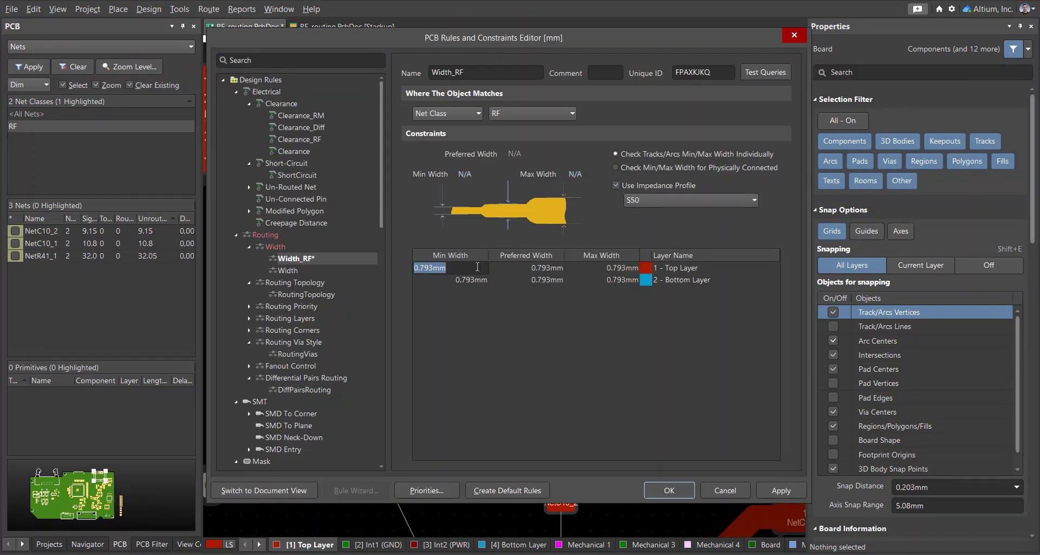
type("0.3")
key("Return")
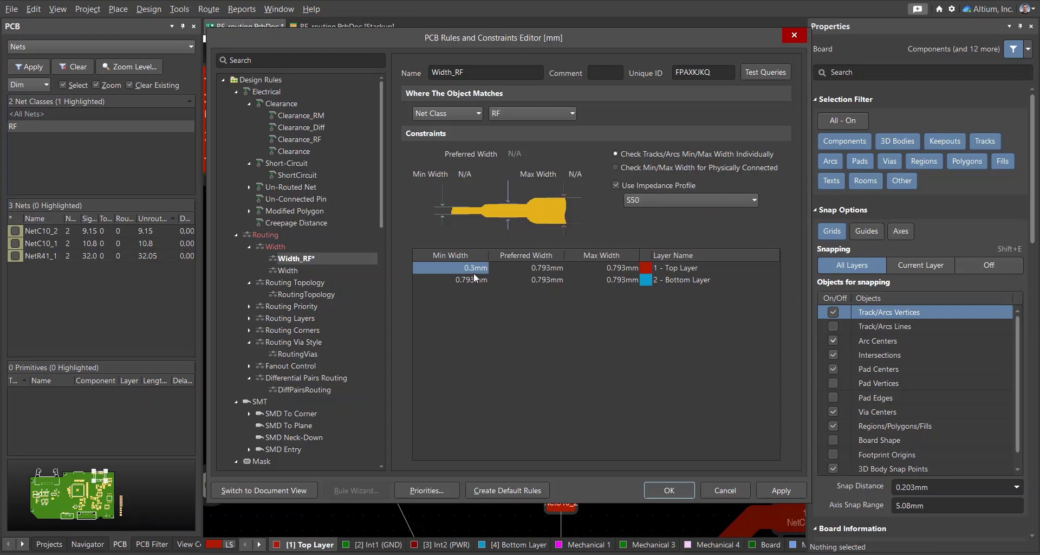
Apply the rule changes and route NetC10_1 at 0.793mm to the C10 pad
left_click(664, 489)
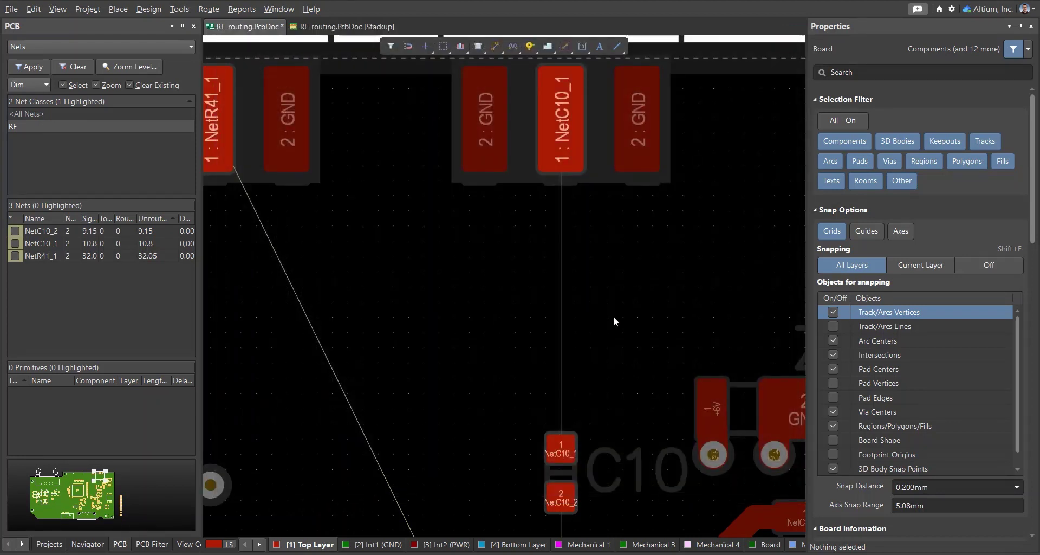
left_click(565, 135)
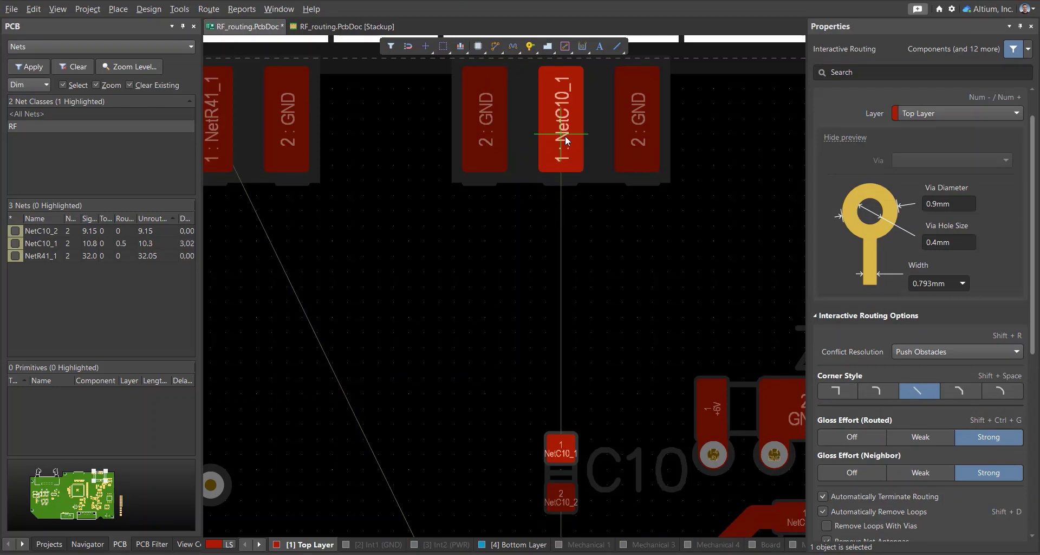
left_click(560, 438)
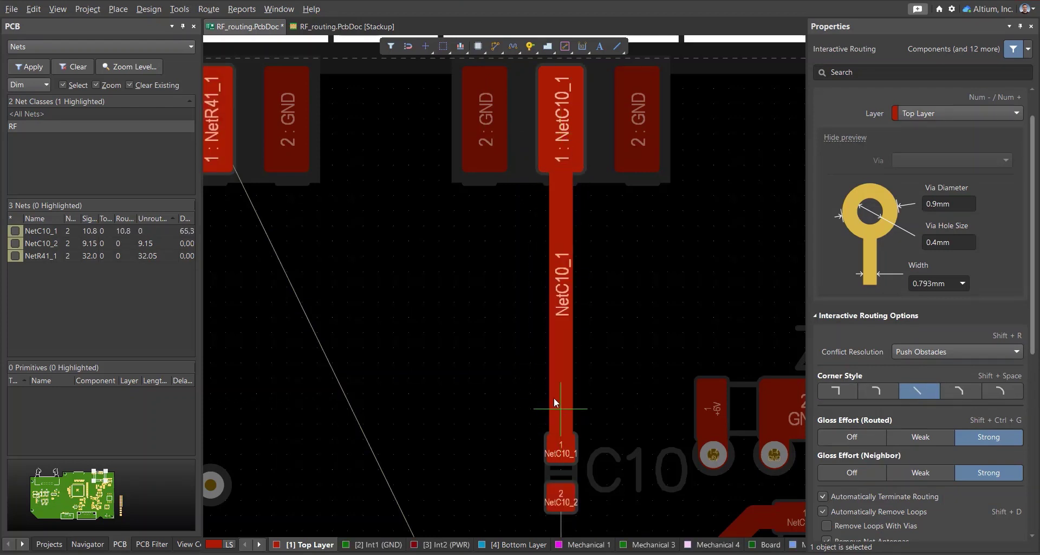
scroll(535, 333, "down", 3)
scroll(603, 384, "down", 5)
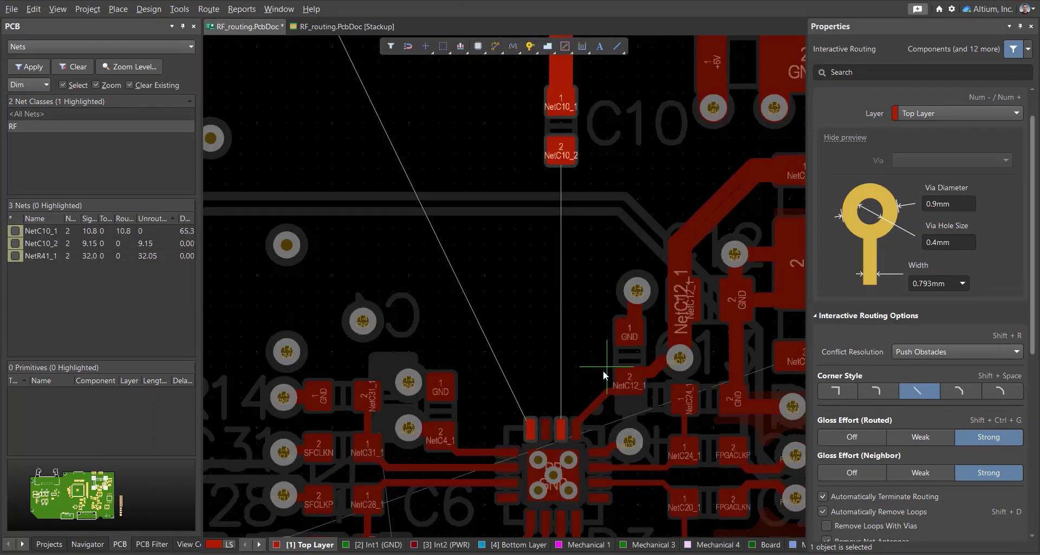
Route NetC10_2 from C10 to the IC pin, narrowing the track to 0.5mm then 0.3mm
left_click(563, 158)
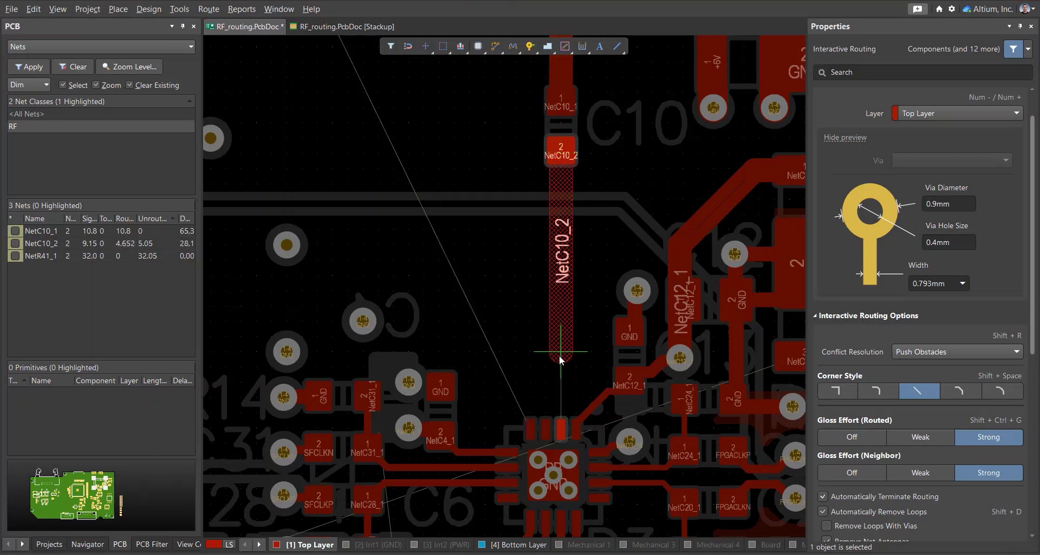
scroll(575, 418, "up", 6, "ctrl")
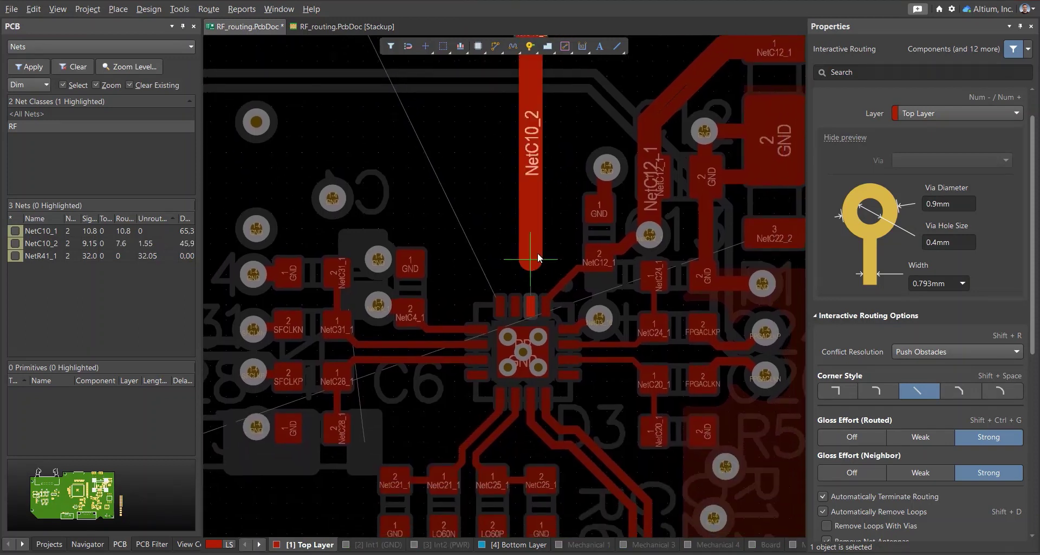
key("Tab")
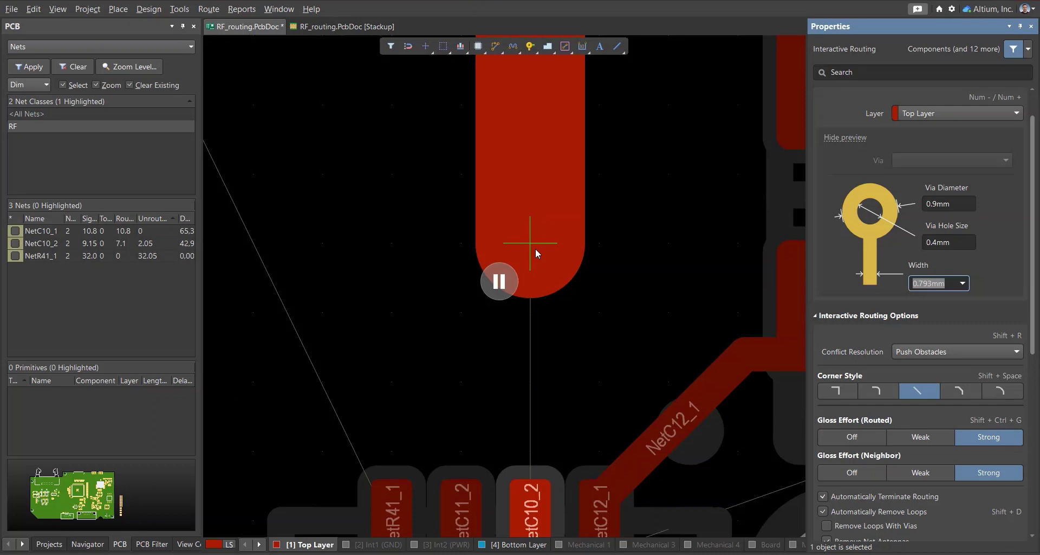
type("0.5")
key("Return")
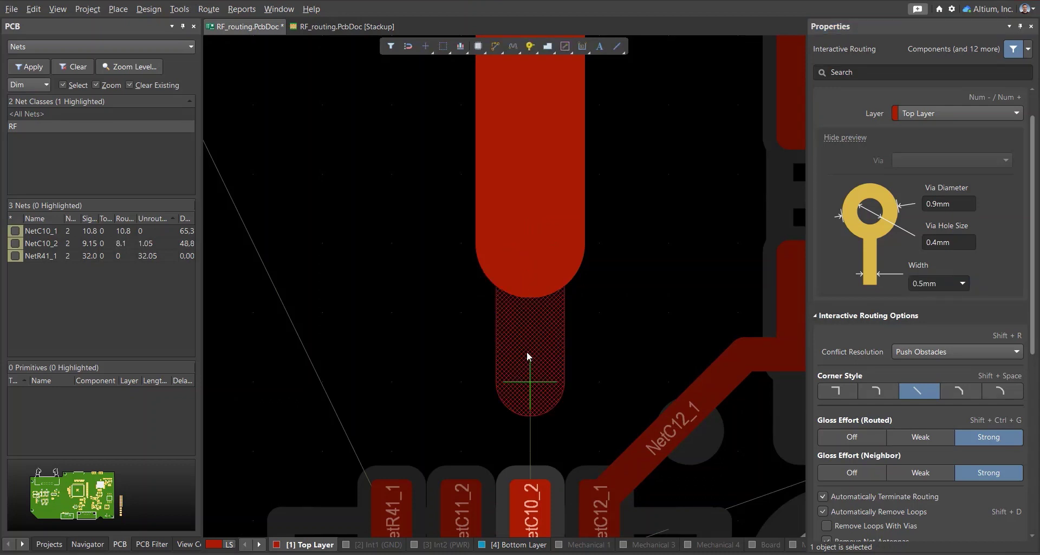
key("Tab")
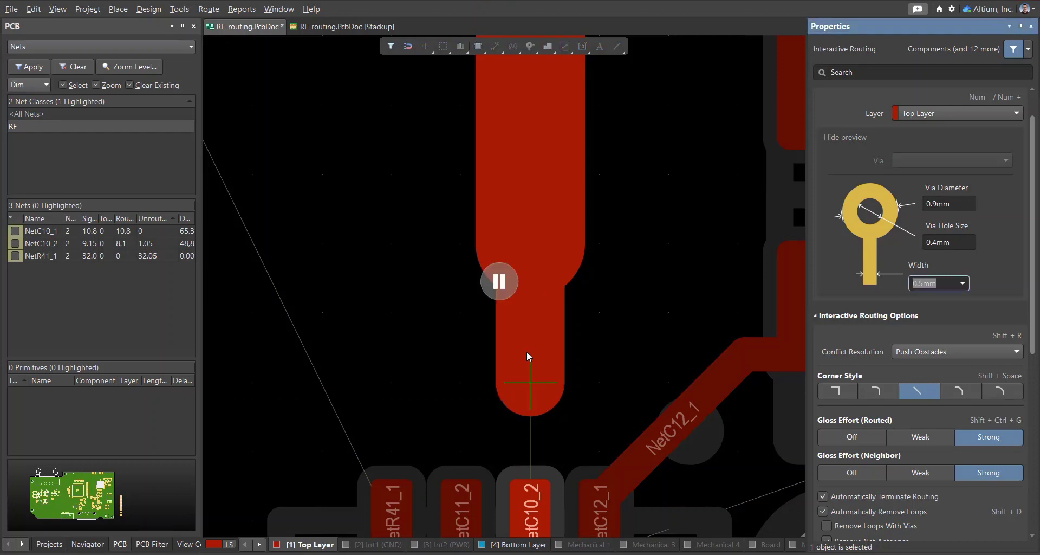
type("0.3")
key("Return")
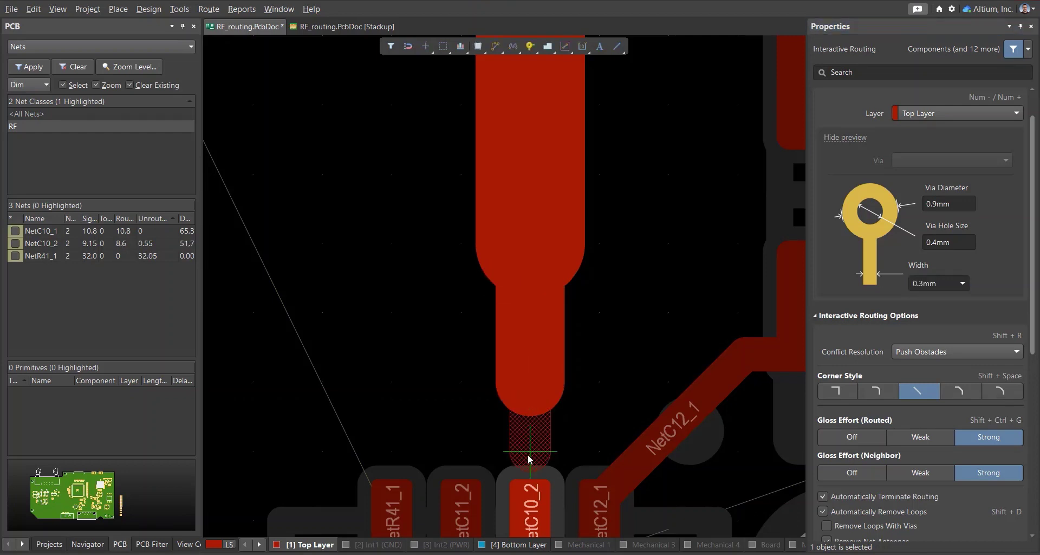
left_click(534, 504)
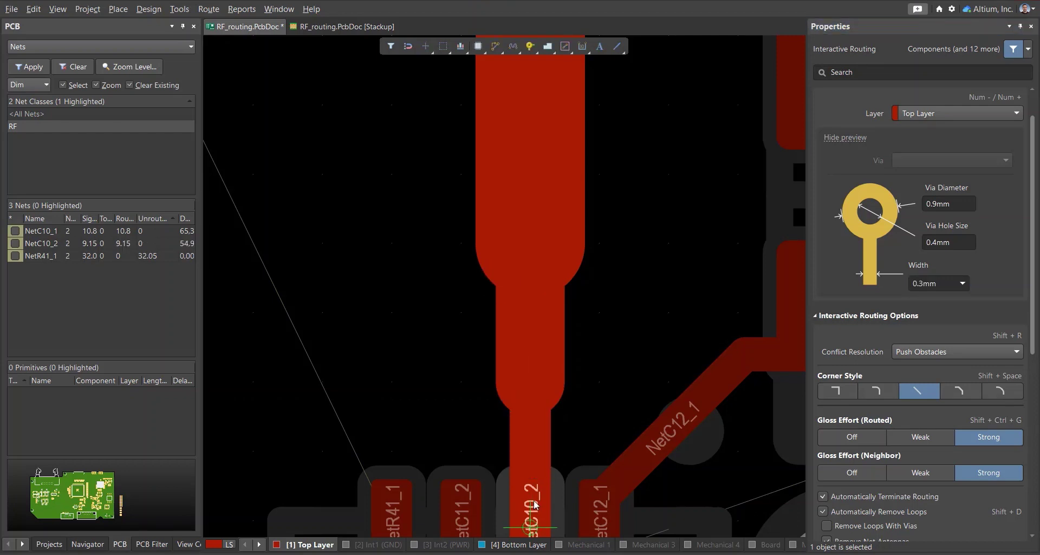
Stop routing and select the NetC10_1 track to inspect it
right_click(423, 321)
scroll(392, 313, "down", 2, "ctrl")
scroll(393, 313, "down", 3, "ctrl")
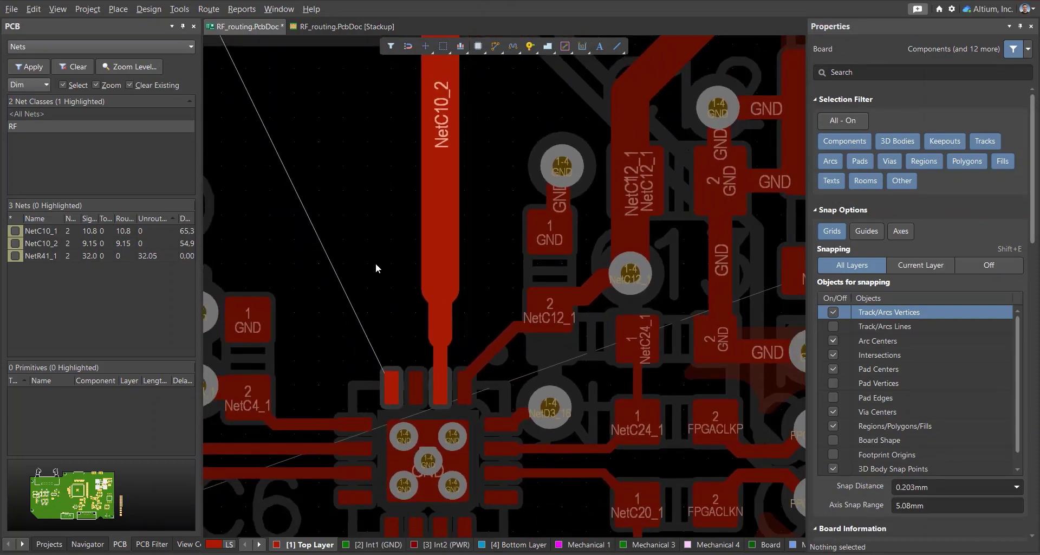
scroll(369, 267, "down", 2, "ctrl")
scroll(397, 236, "up", 5)
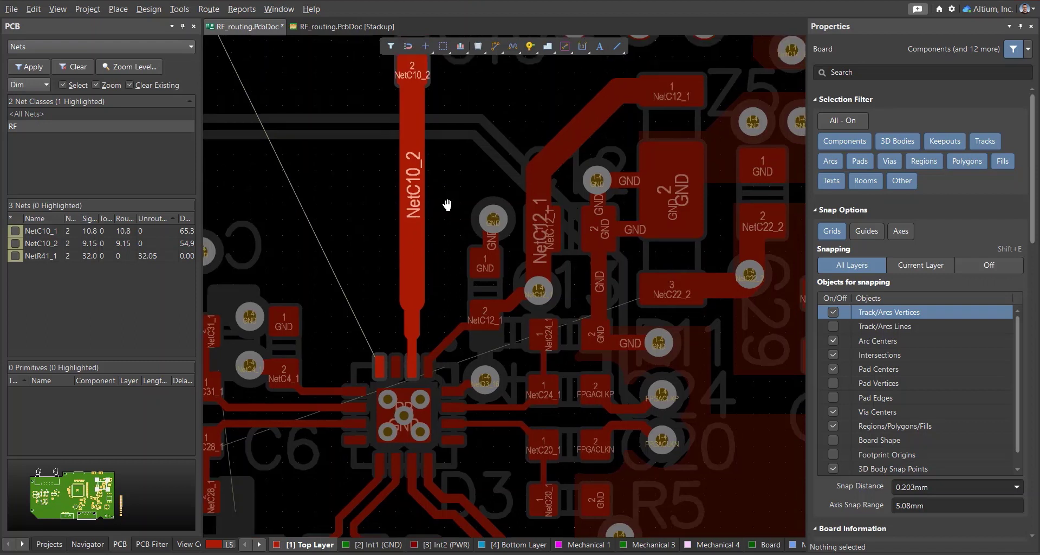
scroll(450, 388, "up", 3)
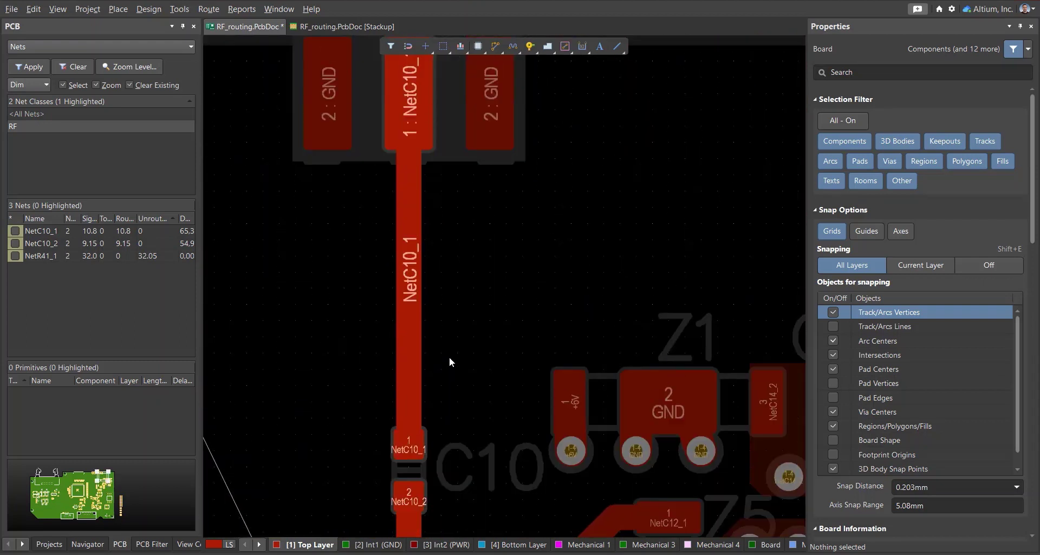
left_click(415, 281)
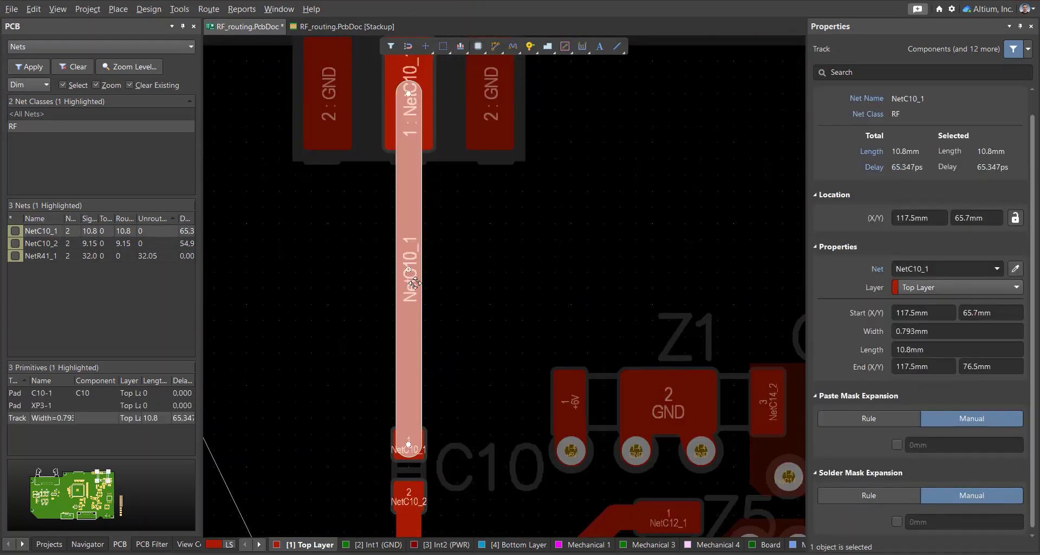
scroll(415, 282, "down", 6)
scroll(418, 298, "down", 2)
scroll(418, 317, "up", 3, "ctrl")
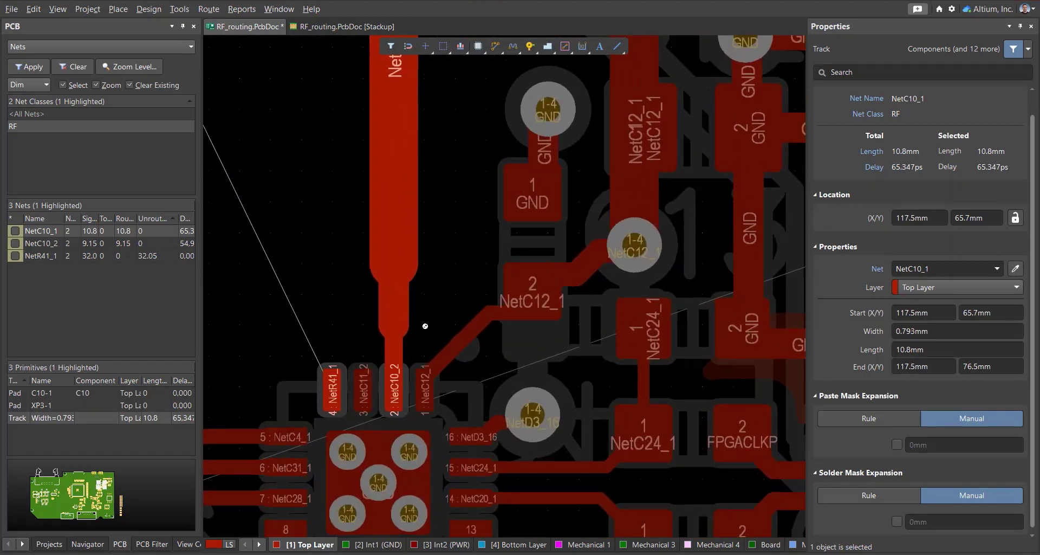
Give the tapered NetC10 segments toward pad 2 a manual 0.2mm solder mask expansion
left_click(390, 296)
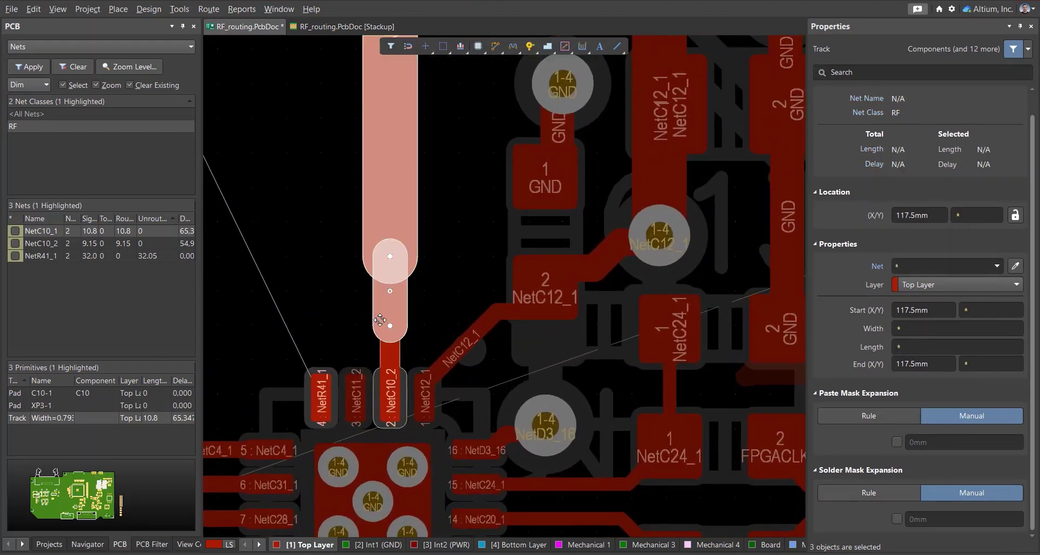
left_click(394, 357, "shift")
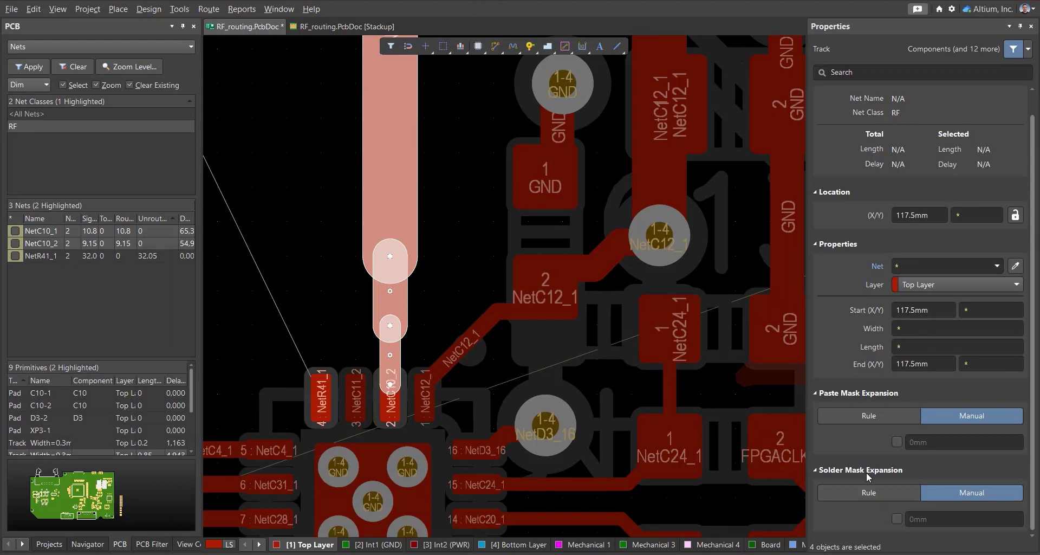
left_click(897, 518)
left_click(937, 524)
type("0.2")
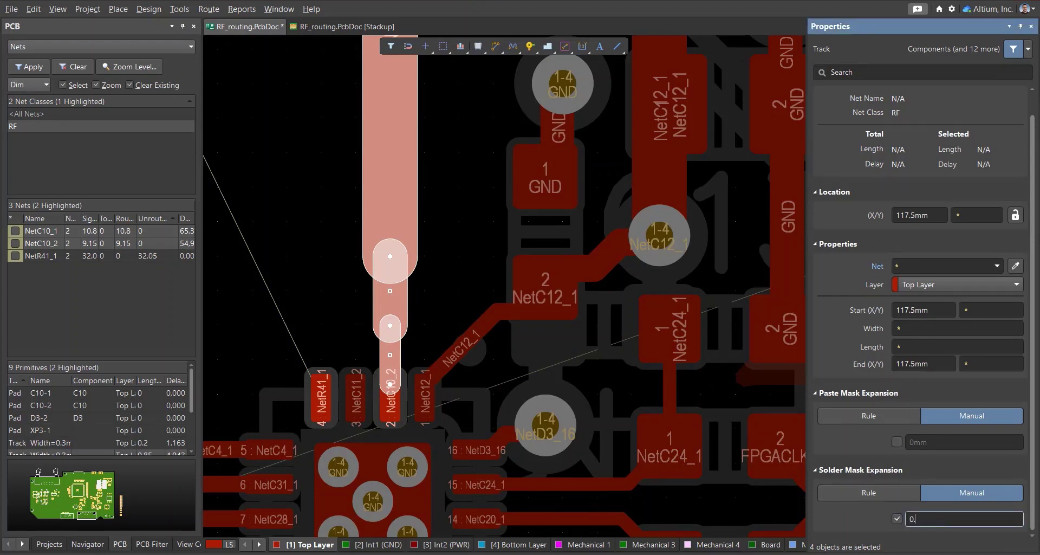
key("Return")
left_click(464, 265)
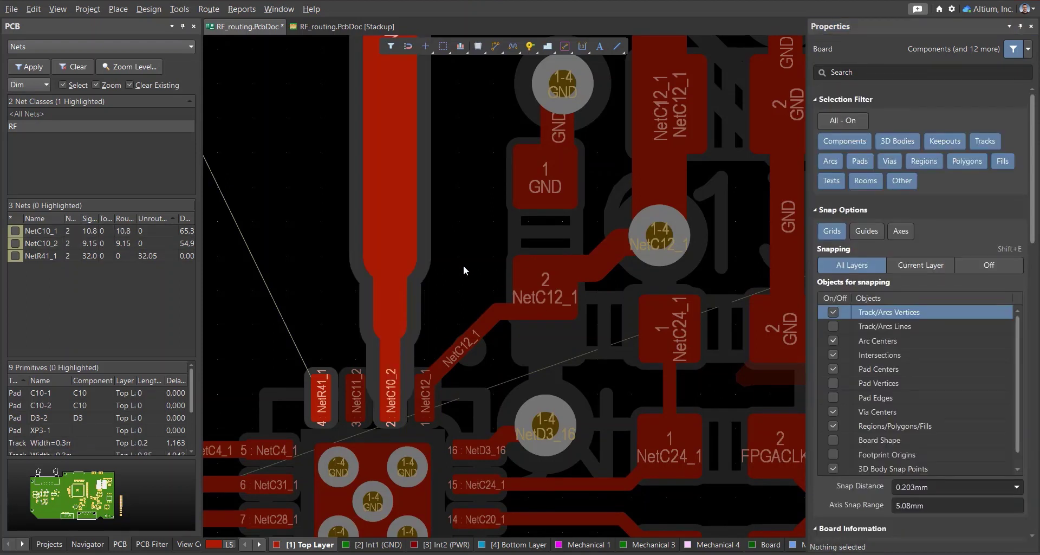
key("3")
scroll(426, 281, "up", 6)
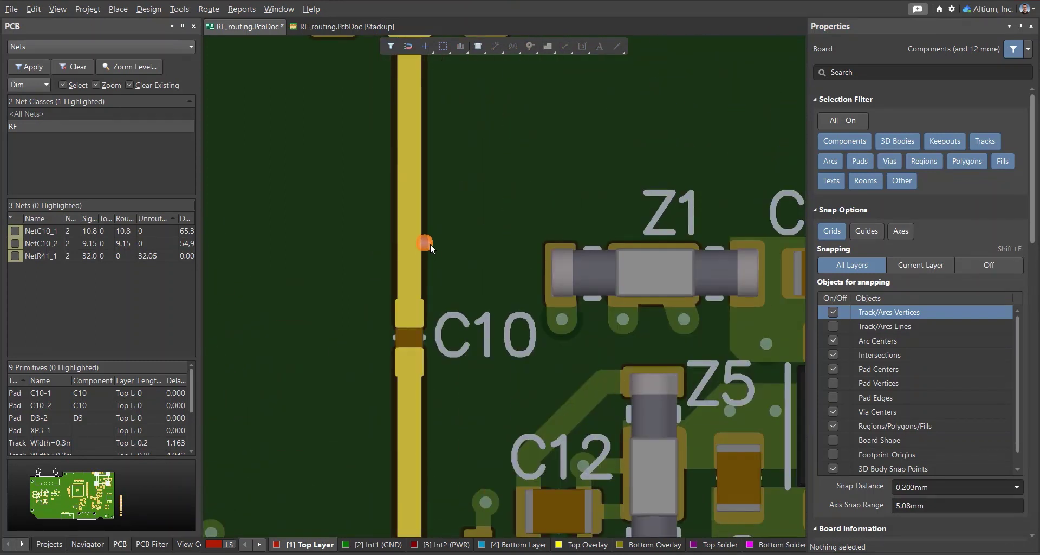
scroll(430, 252, "down", 4, "ctrl")
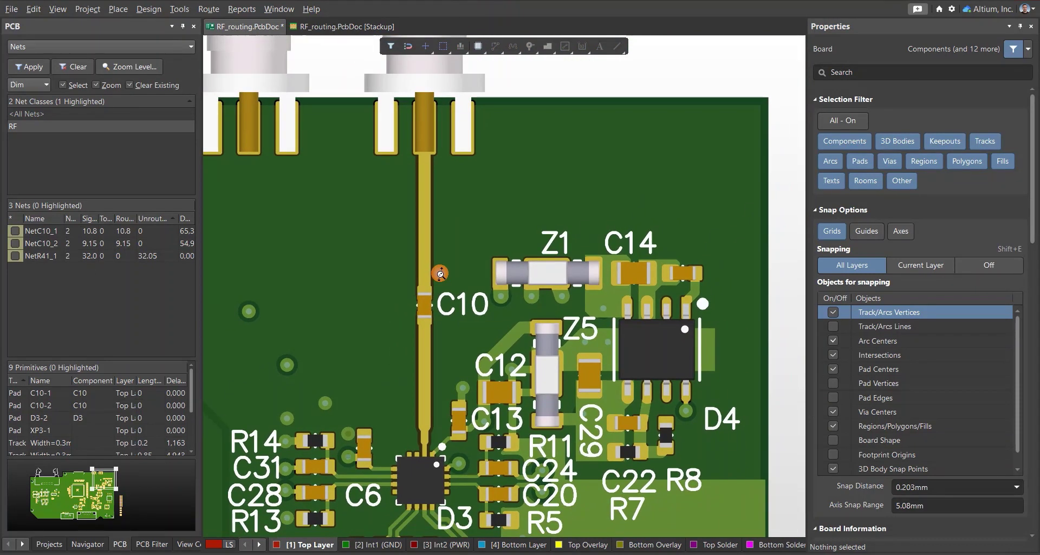
scroll(439, 271, "up", 3, "ctrl")
key("2")
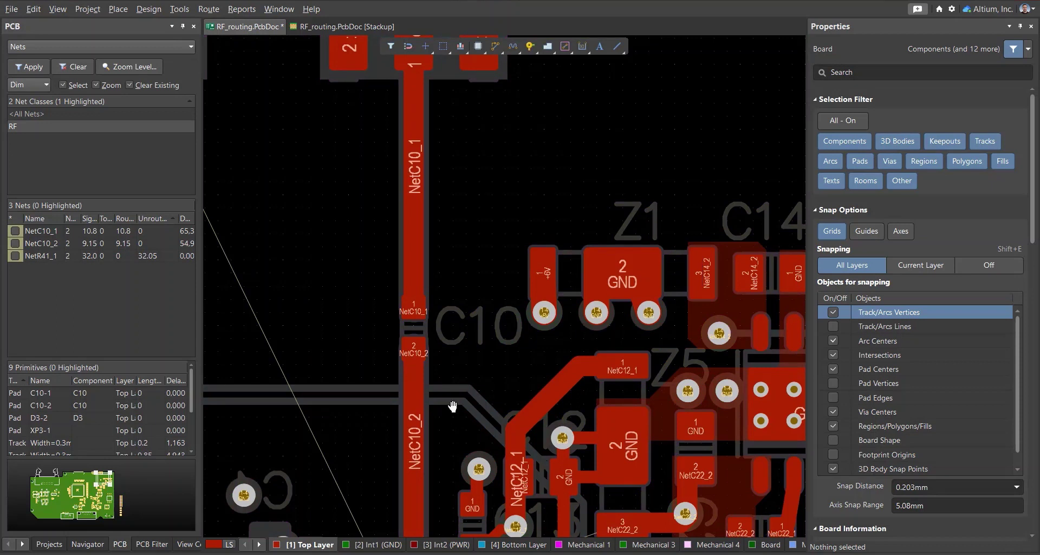
scroll(444, 325, "down", 4)
scroll(450, 363, "up", 5, "ctrl")
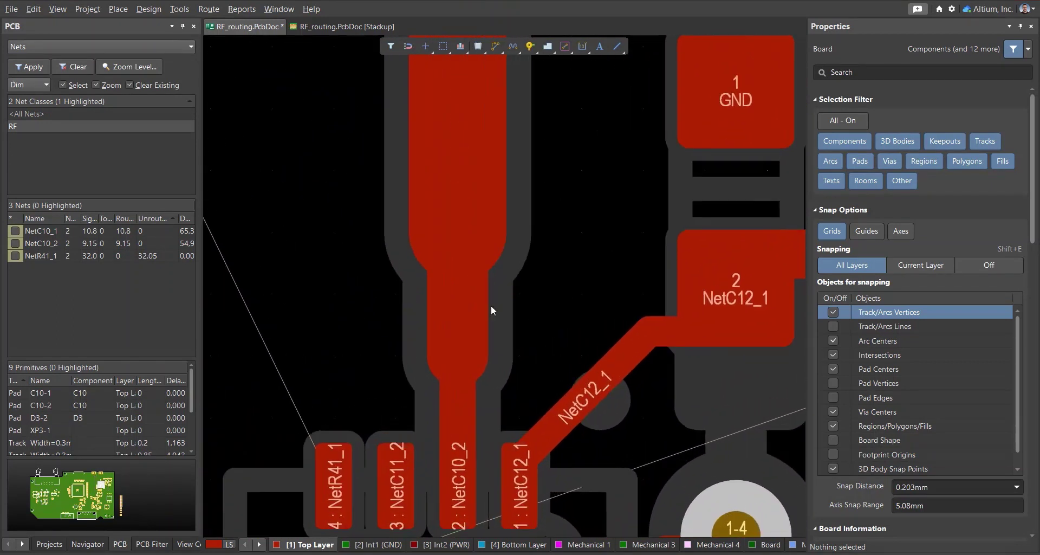
left_click_drag(544, 205, 434, 368)
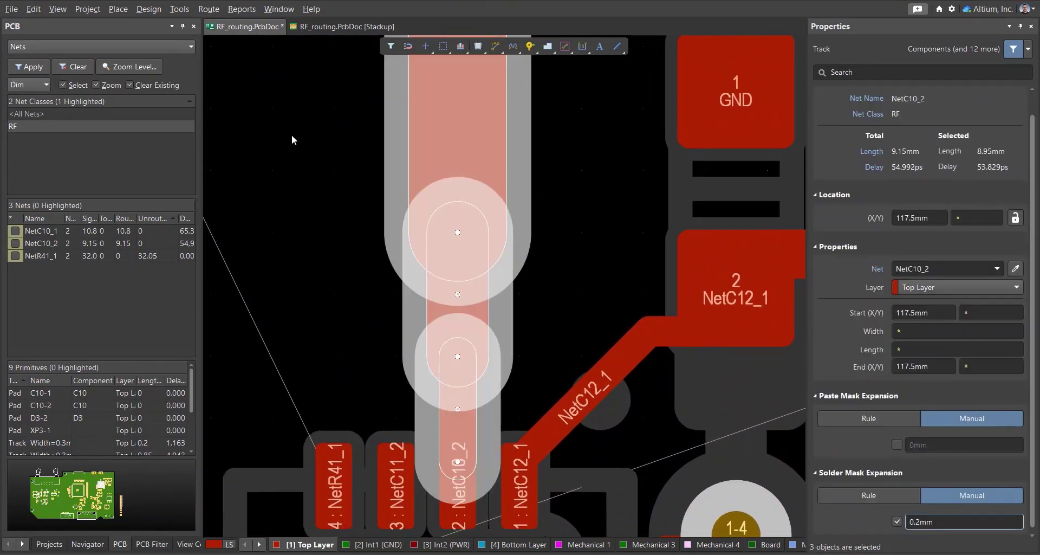
Add curved teardrops to the selected tracks via Tools > Teardrops
left_click(181, 9)
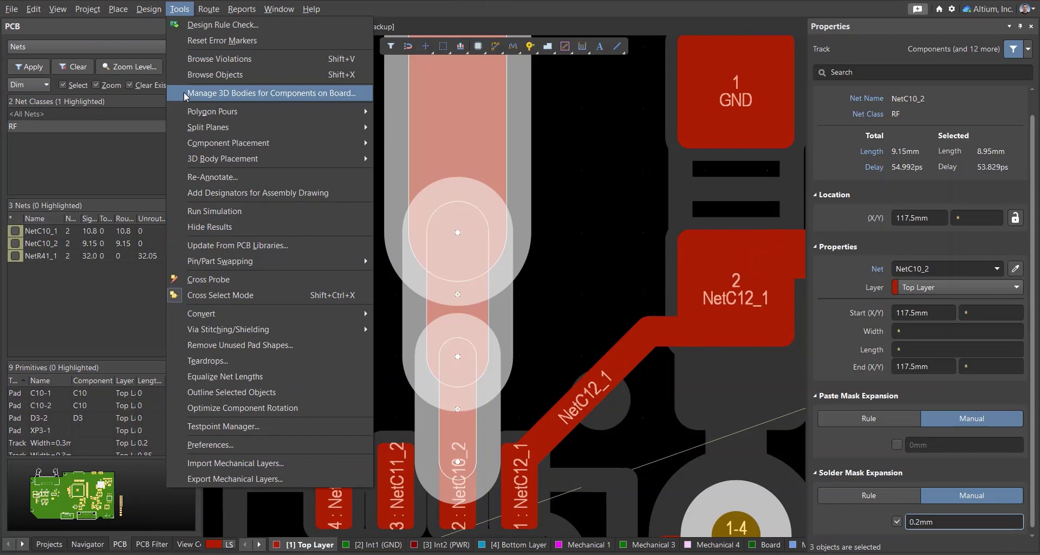
left_click(225, 357)
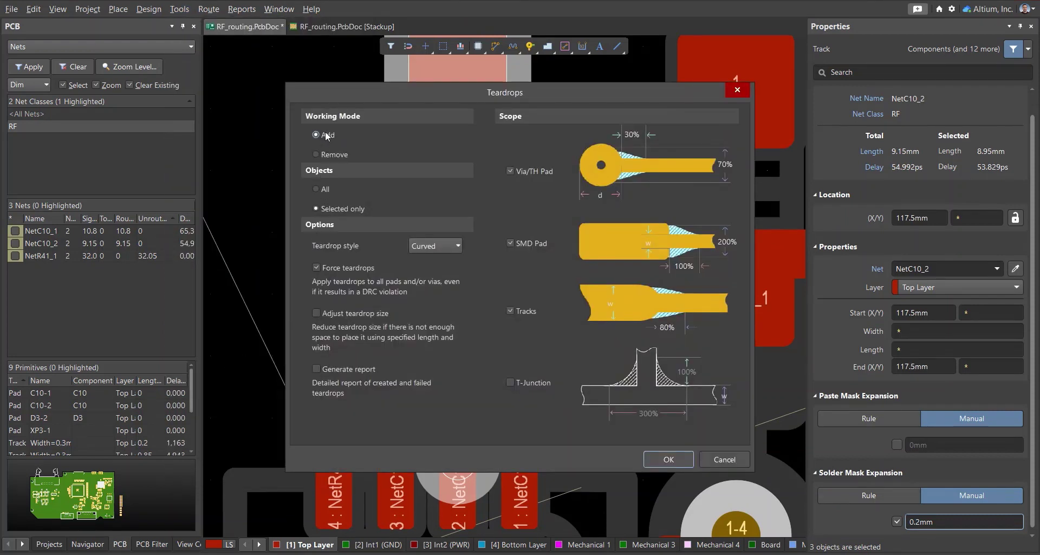
left_click(426, 247)
left_click(669, 459)
Select the new teardrop region on NetC10_2 to inspect it, then deselect it
left_click(549, 299)
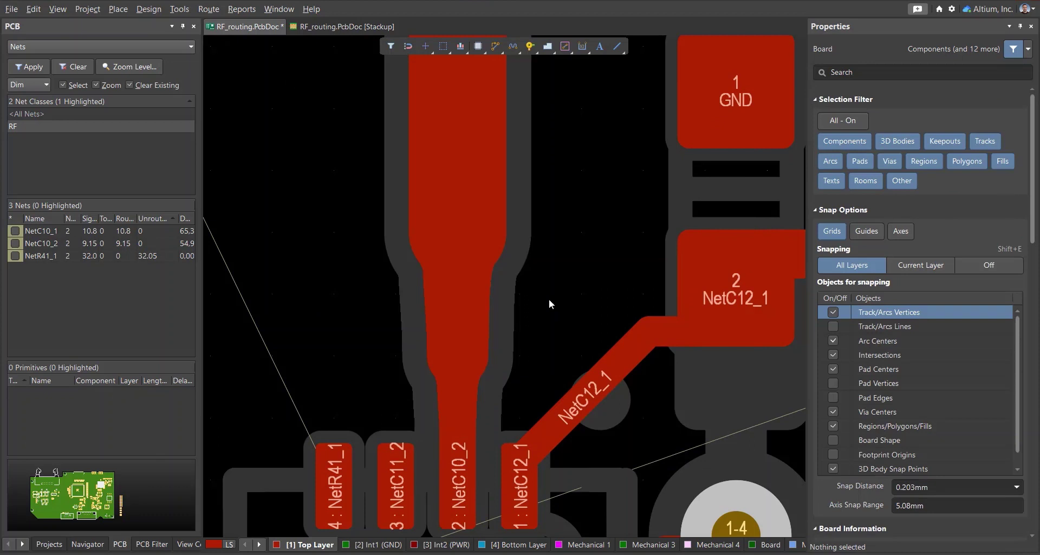
left_click(492, 268)
left_click(492, 268)
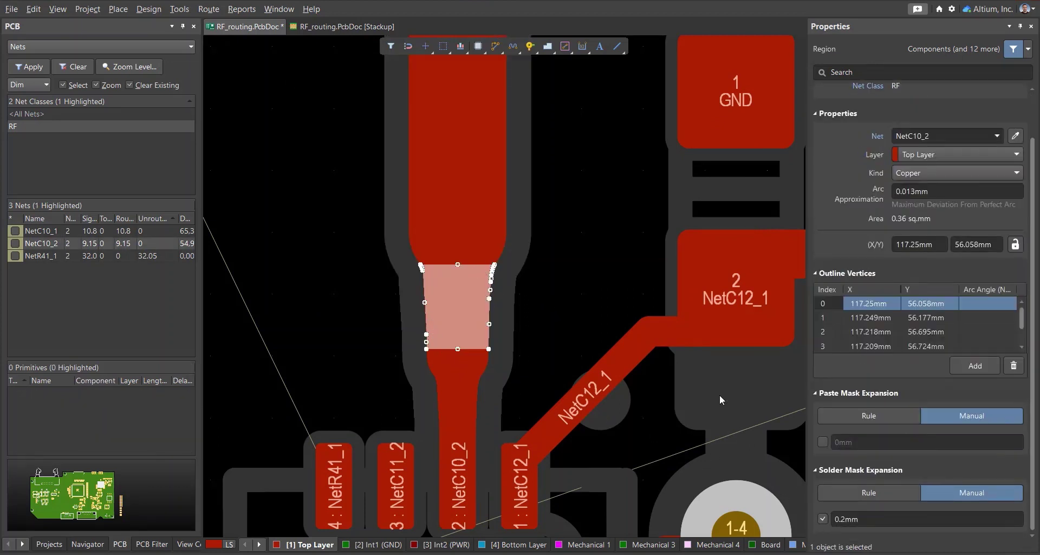
left_click(608, 295)
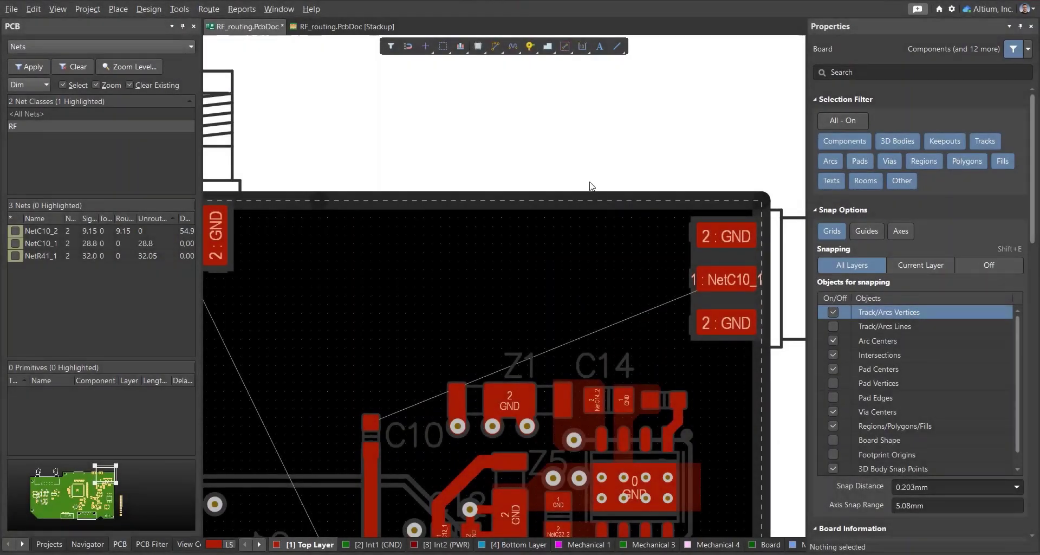
left_click(494, 50)
left_click(703, 280)
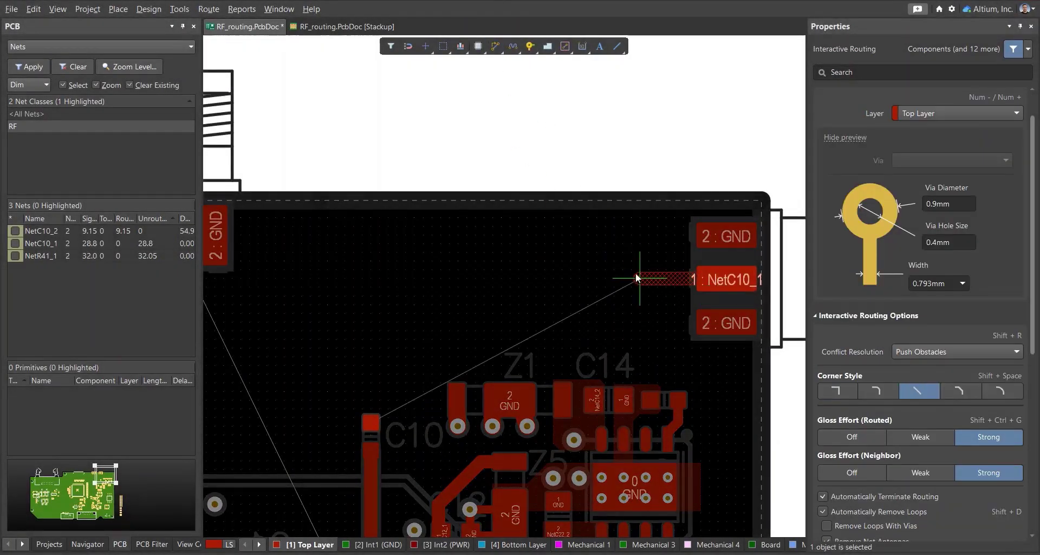
left_click(590, 275)
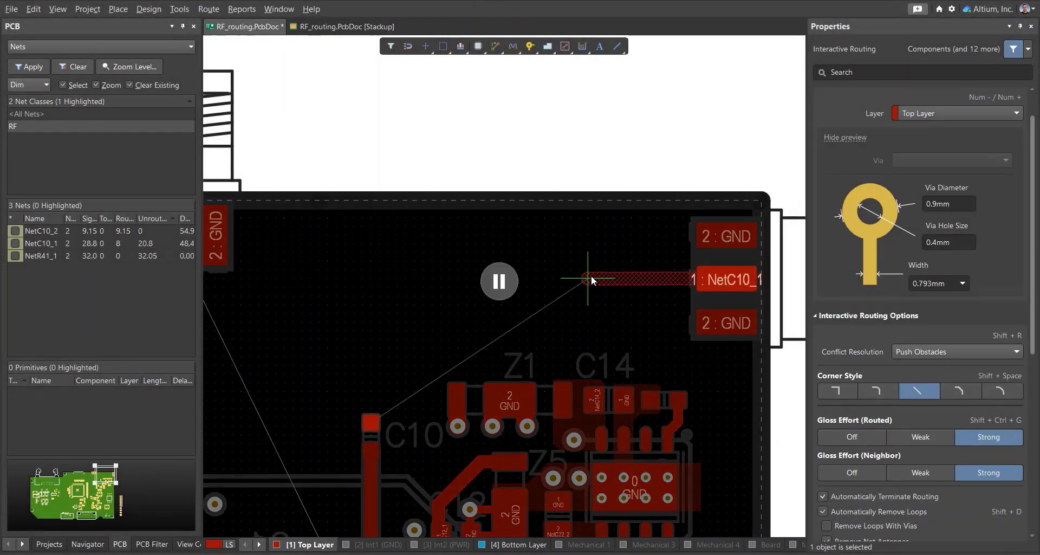
left_click(879, 391)
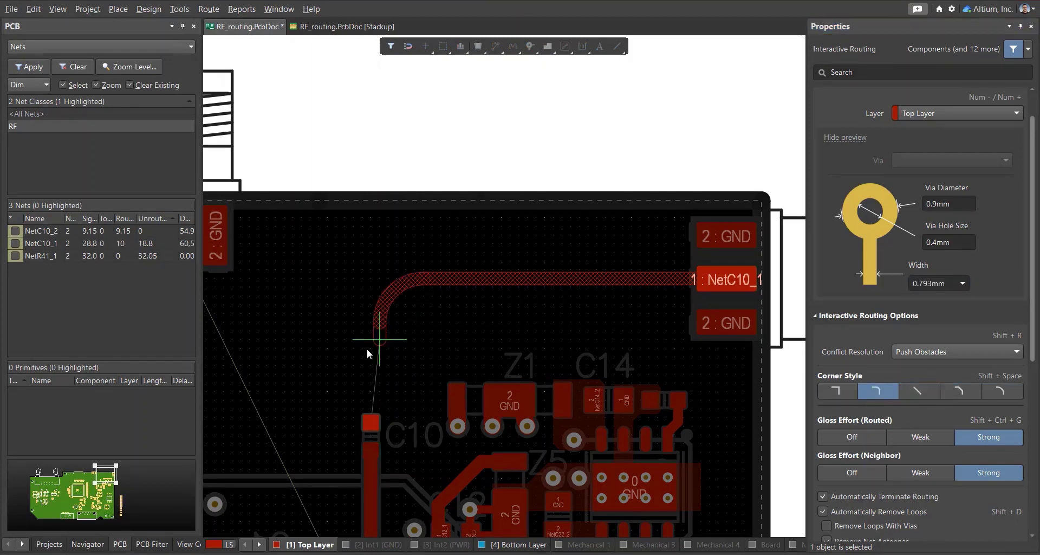
left_click(375, 423)
key("Escape")
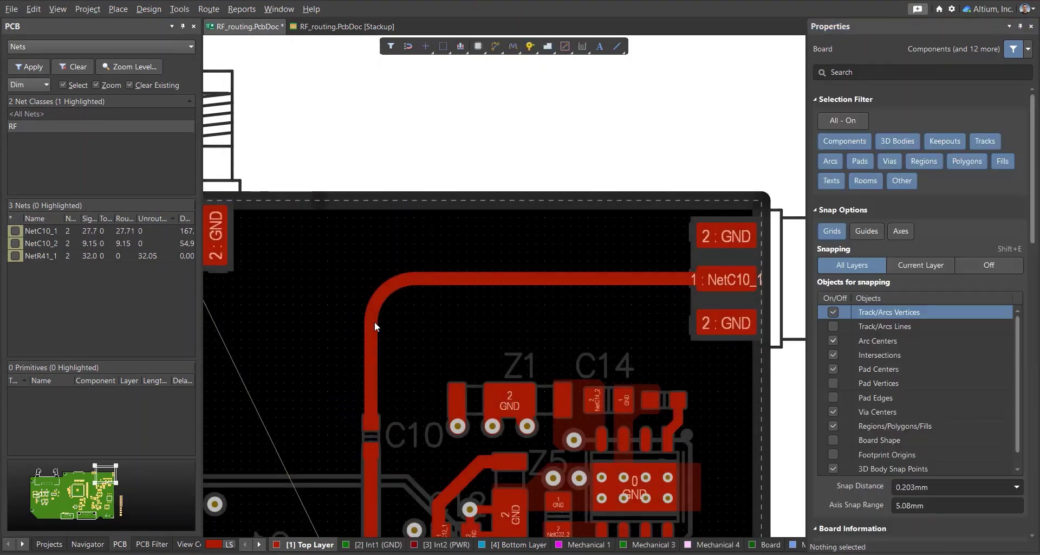
left_click(394, 284)
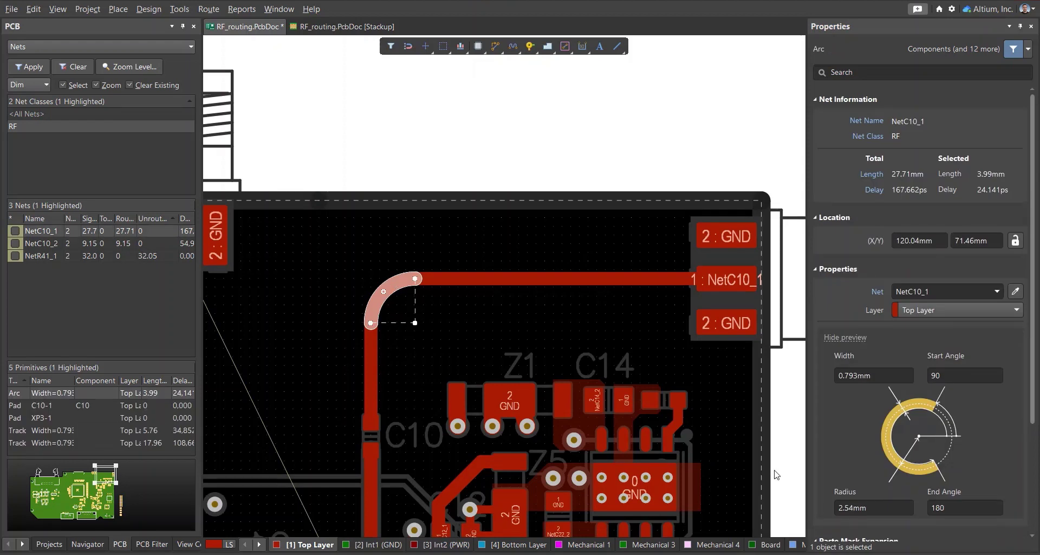
left_click(871, 509)
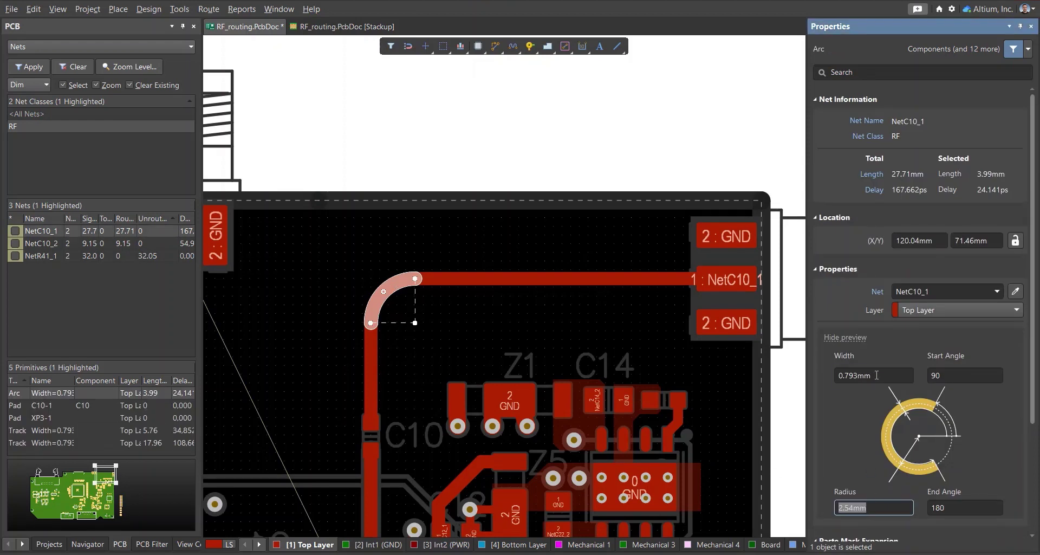
left_click(457, 307)
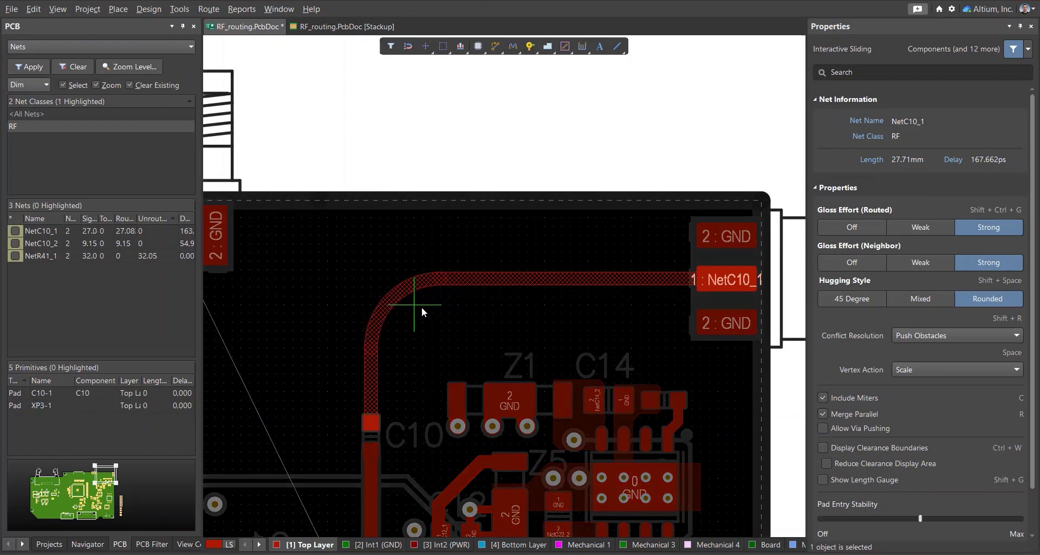
left_click_drag(421, 307, 442, 318)
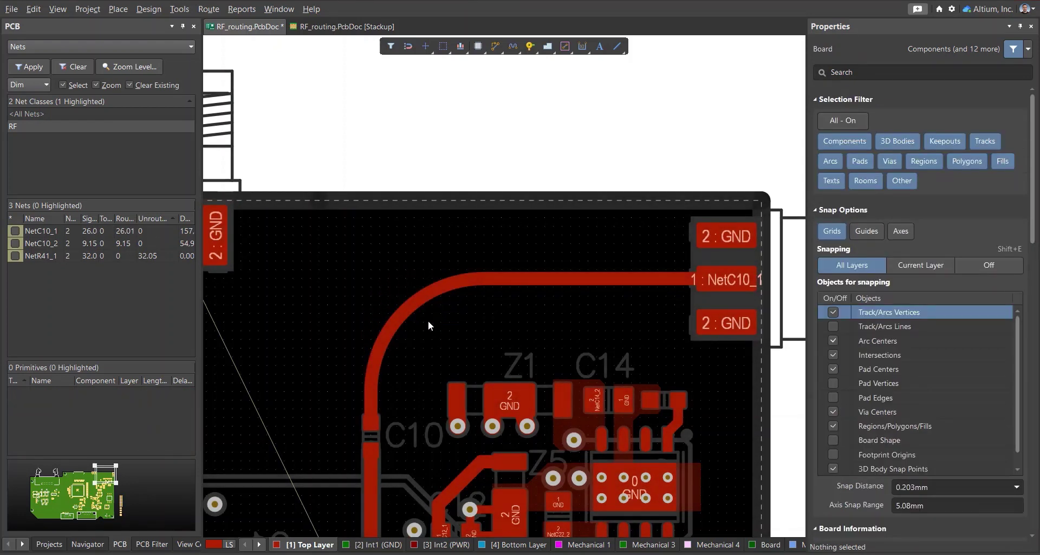
left_click(402, 301)
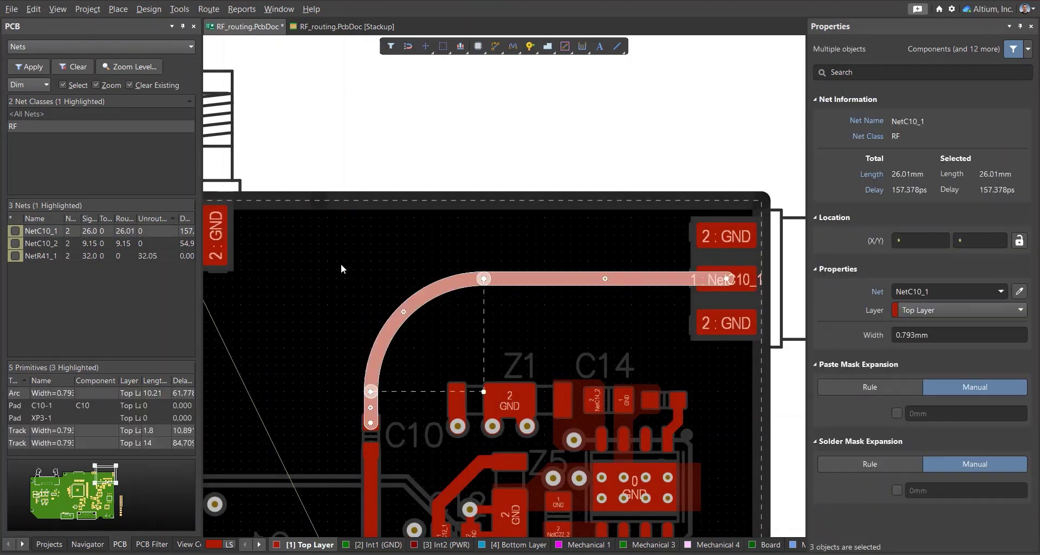
key("Delete")
Reroute NetC10_1 from the connector pad to C10 with a 90° corner, then select both segments
left_click(496, 46)
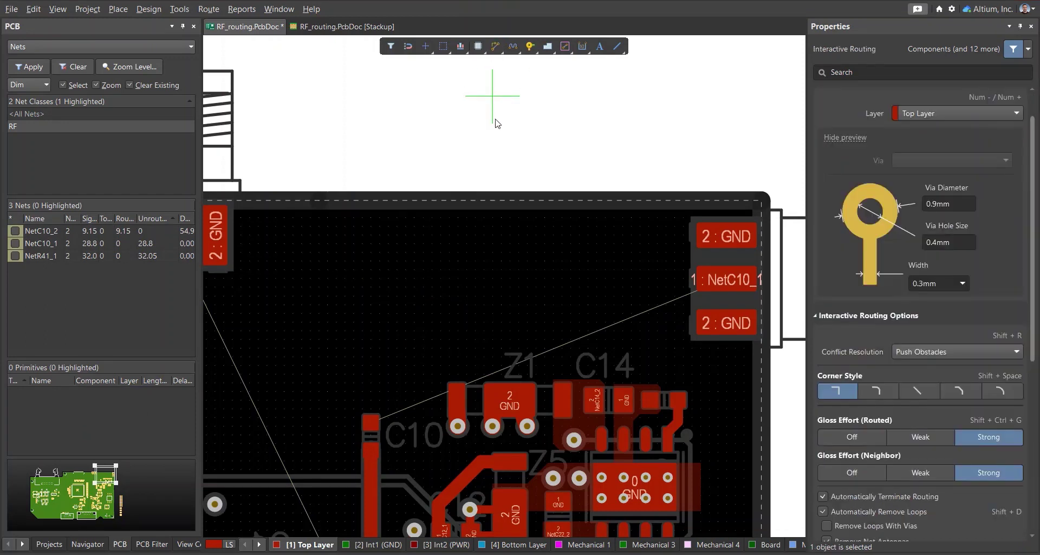
left_click(714, 280)
key("Tab")
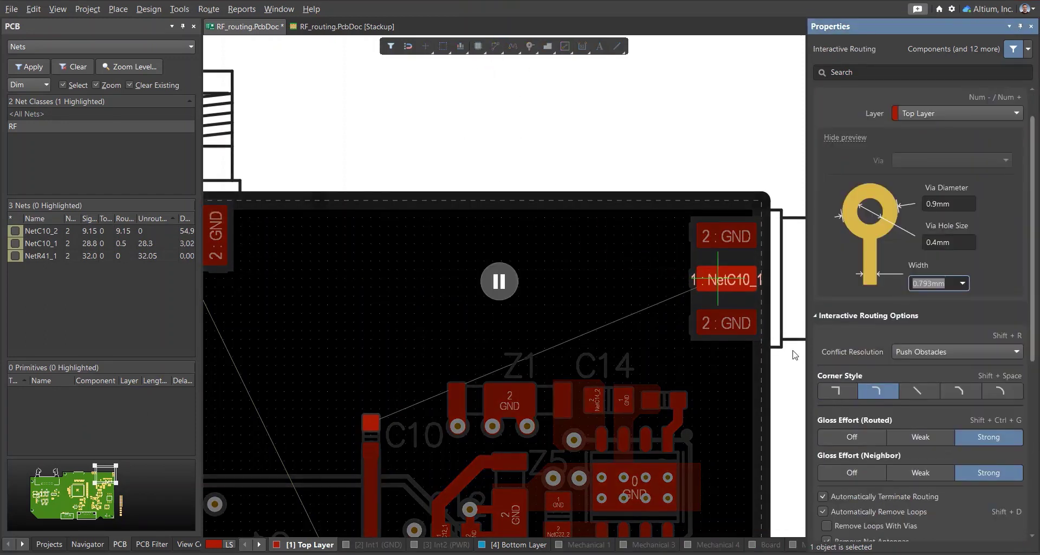
left_click(828, 391)
left_click(506, 281)
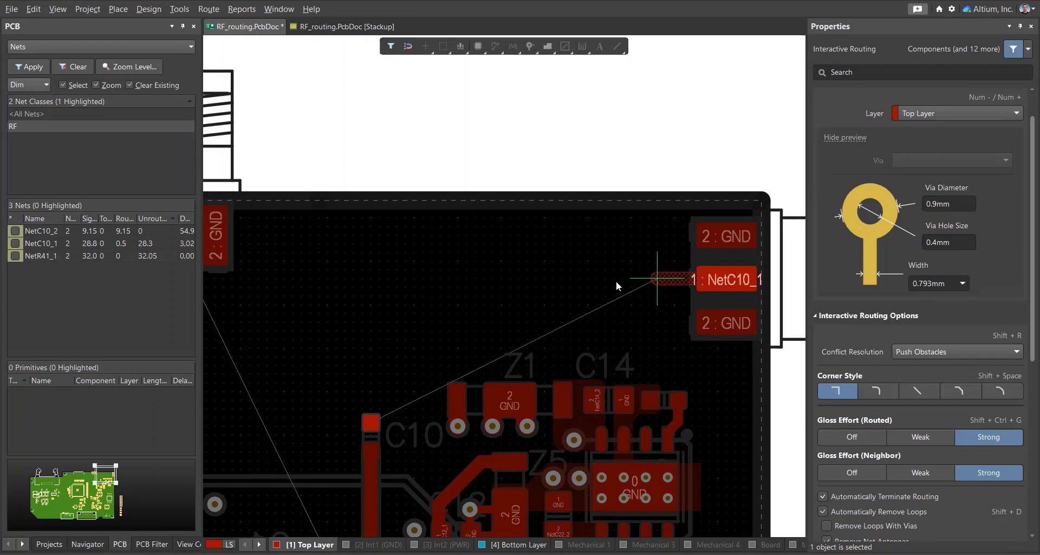
left_click(371, 423)
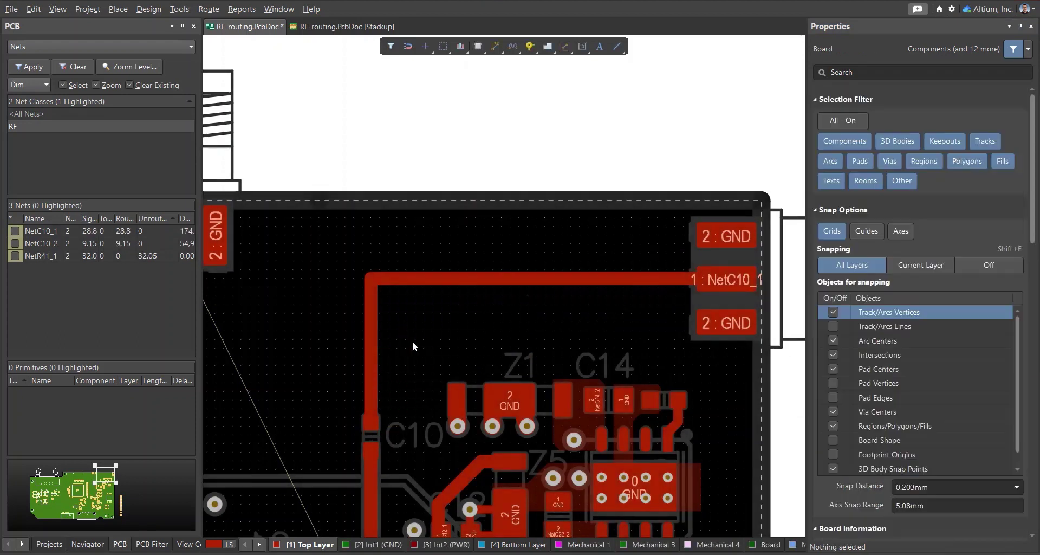
left_click_drag(428, 262, 369, 325)
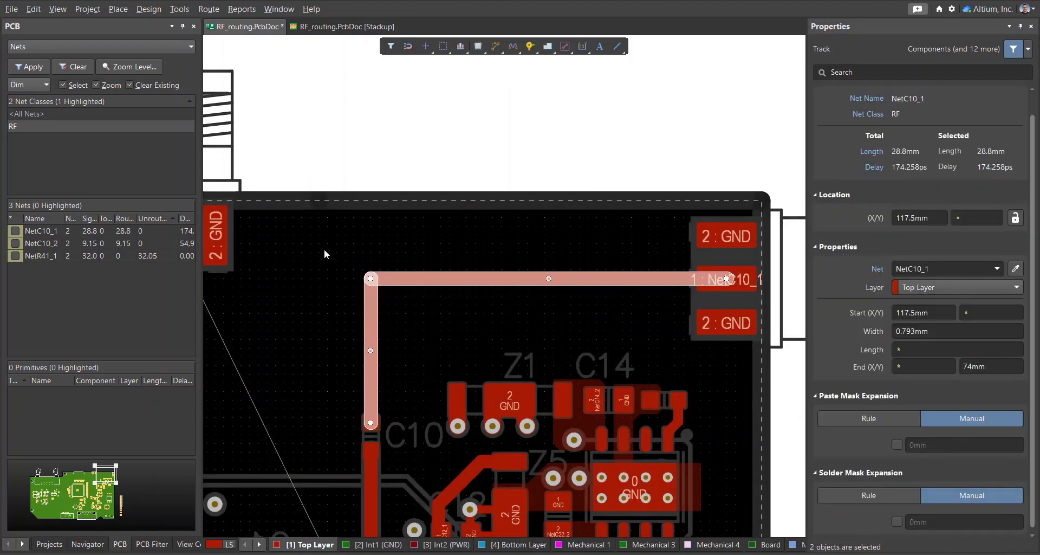
left_click(180, 9)
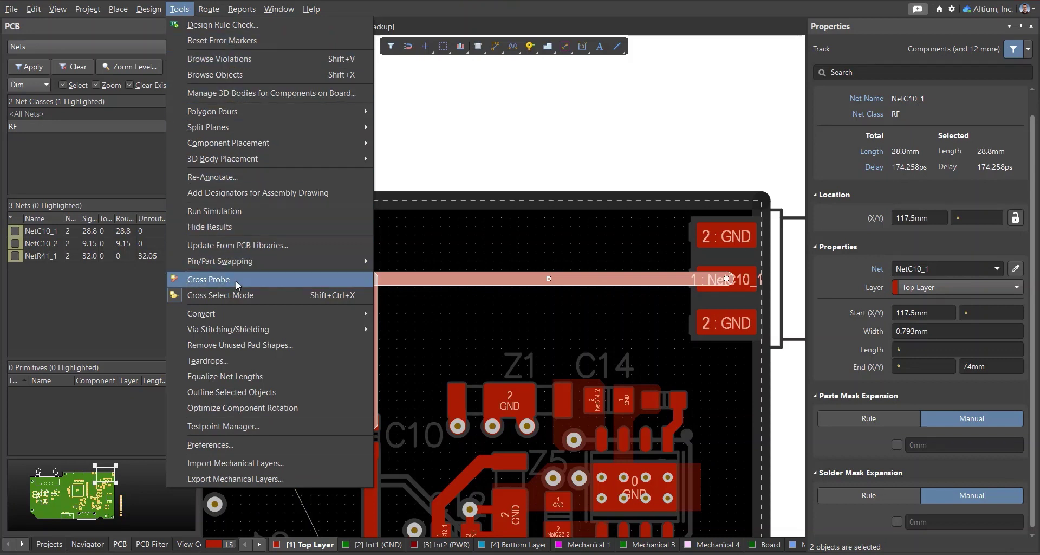
Convert the selected NetC10_1 track's right-angle bend into a chamfered path
mouse_move(242, 312)
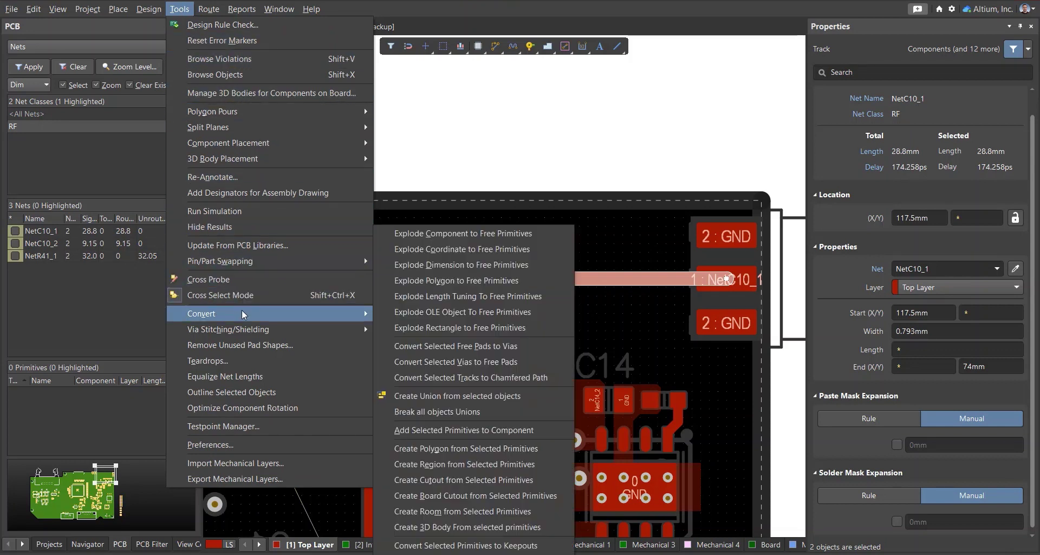
left_click(486, 378)
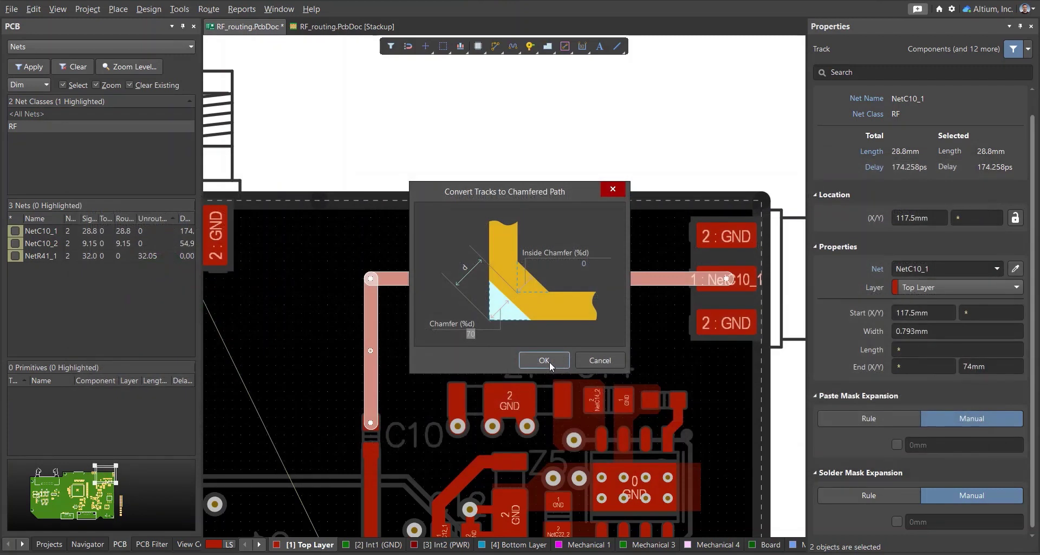
Confirm the chamfer on the NetC10_1 track's right-angle corner
left_click(544, 360)
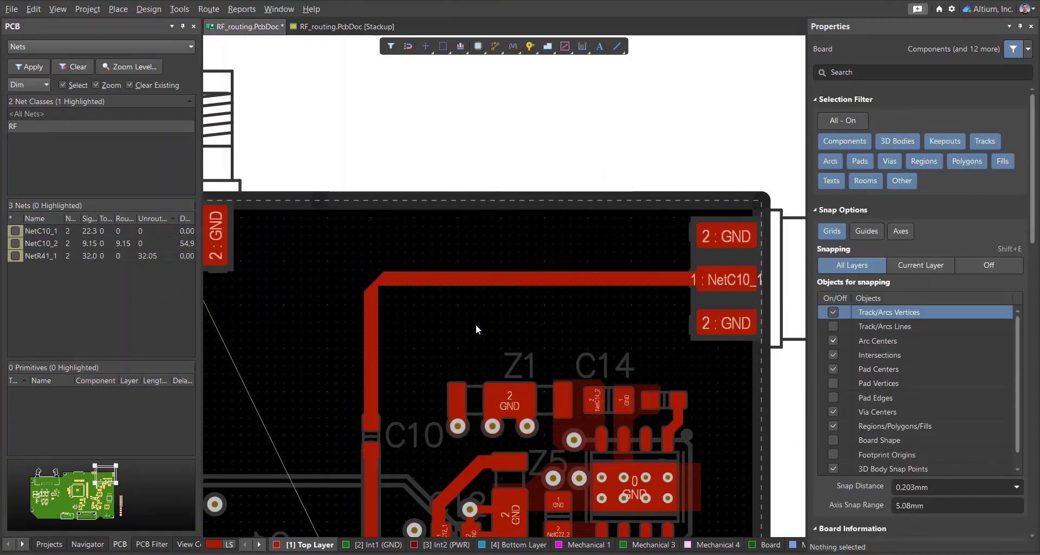
scroll(375, 298, "up", 4, "ctrl")
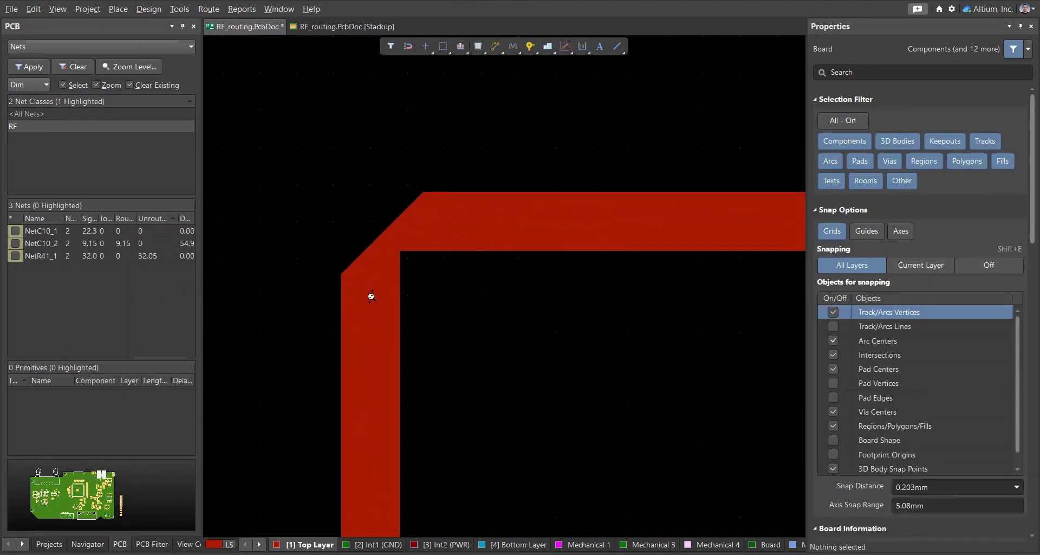
scroll(372, 296, "down", 3, "ctrl")
scroll(371, 296, "down", 1, "ctrl")
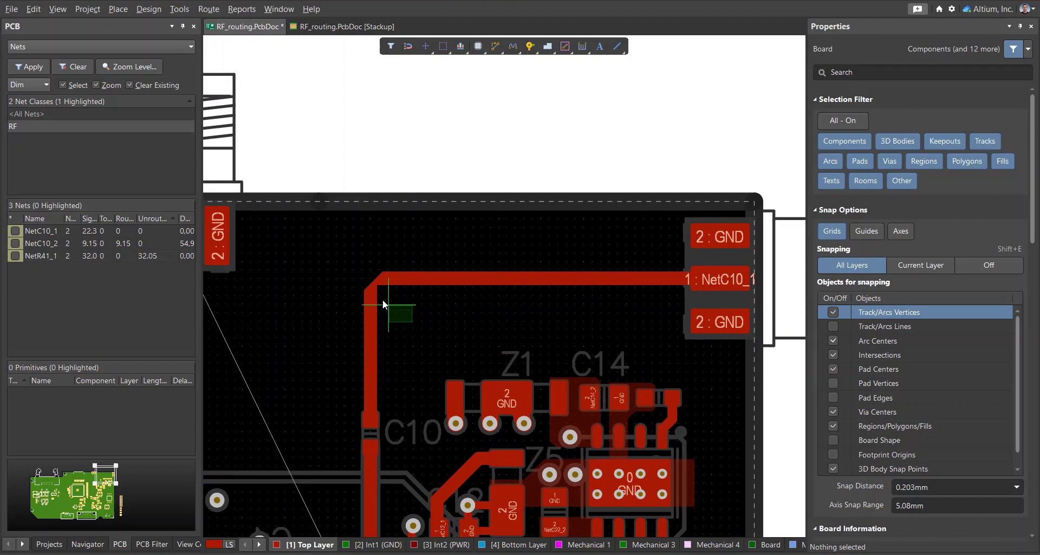
Give the chamfered NetC10_1 region a manual 0.2mm solder mask expansion
left_click_drag(383, 299, 355, 275)
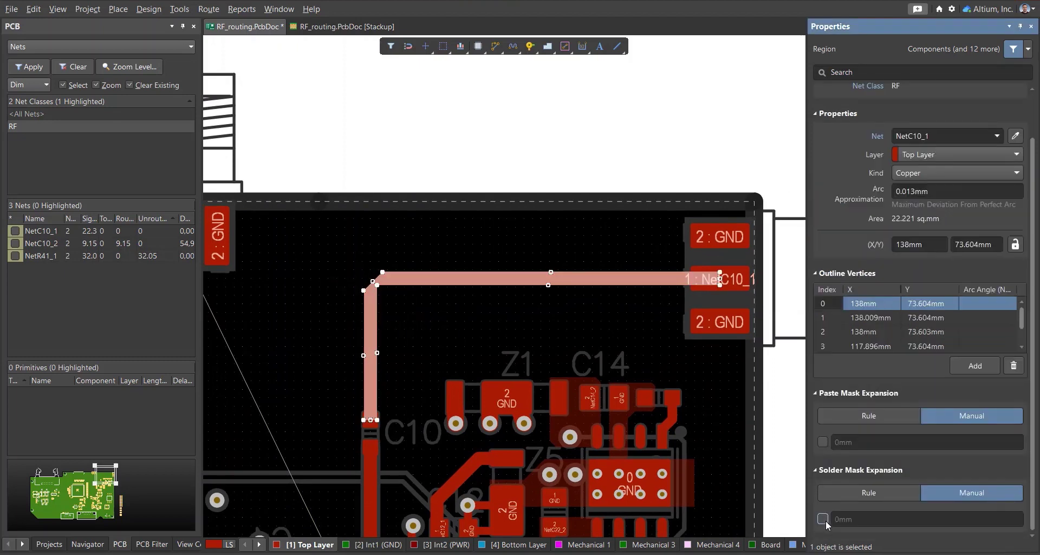
left_click(869, 523)
type("0.2")
key("Return")
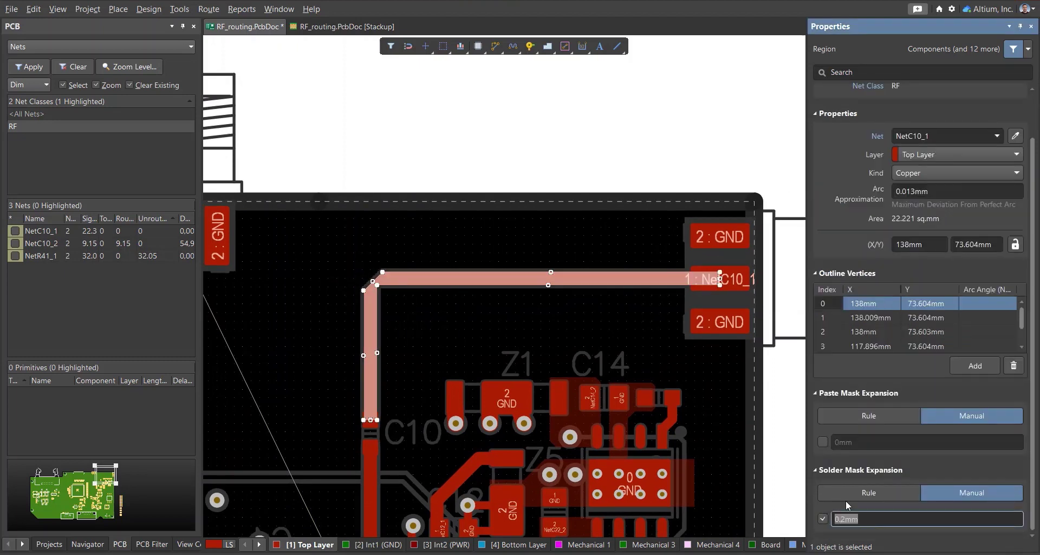
left_click(444, 340)
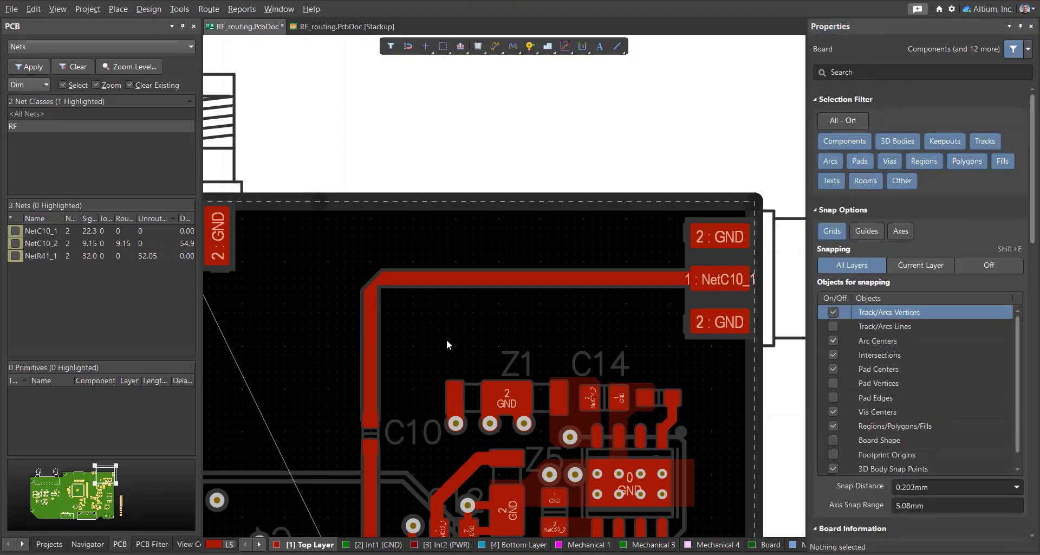
Inspect the mask opening in 3D, then return to 2D at the NetR41 pad
key("3")
mouse_move(448, 359)
right_mouse_down("shift")
mouse_move(486, 270)
mouse_move(457, 349)
right_mouse_up("shift")
key("2")
right_click_drag(349, 361, 476, 263)
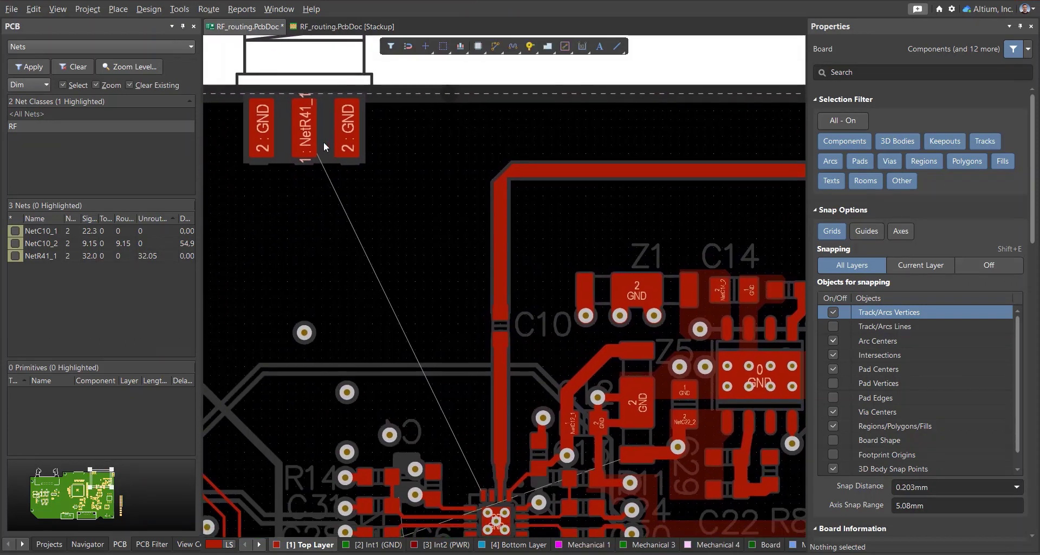
Route from the NetR41 pad with rounded-arc corners, placing a long diagonal segment
left_click(495, 48)
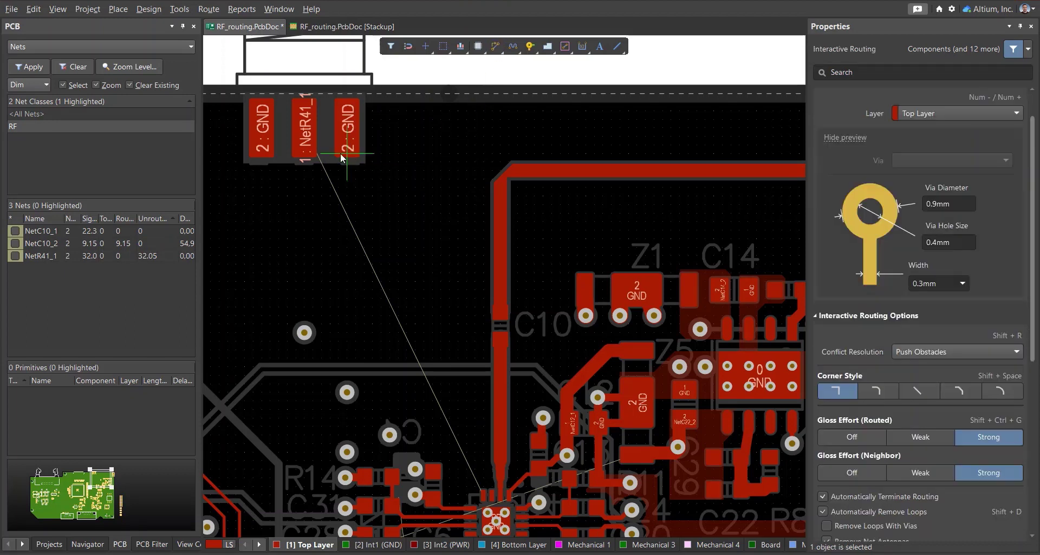
left_click(312, 135)
key("Tab")
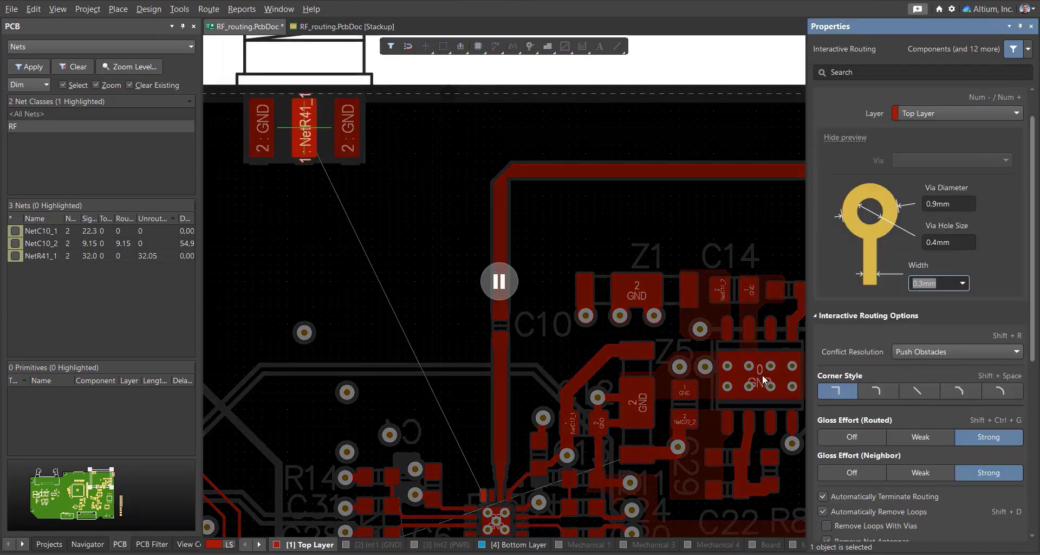
left_click(947, 391)
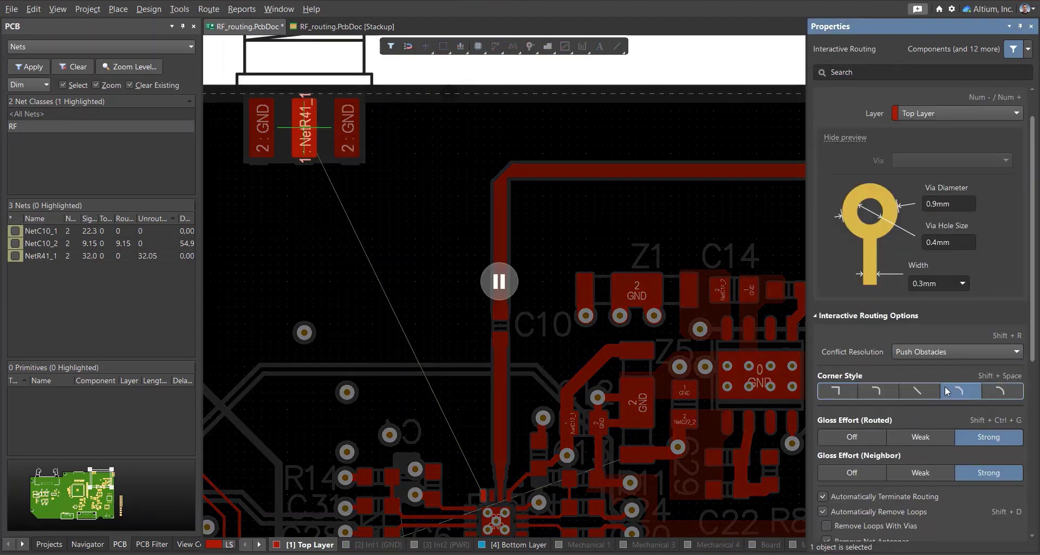
left_click(507, 284)
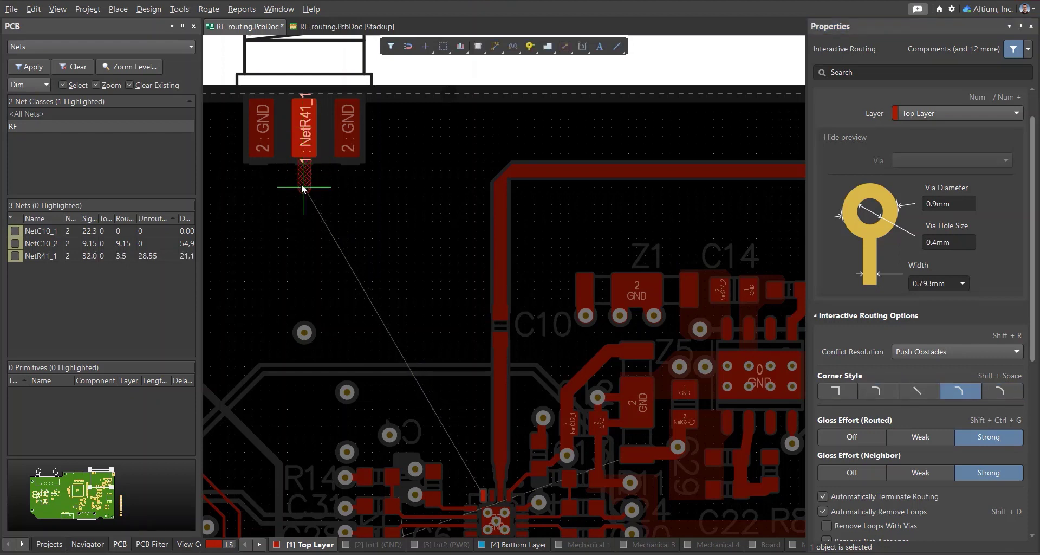
left_click(433, 314)
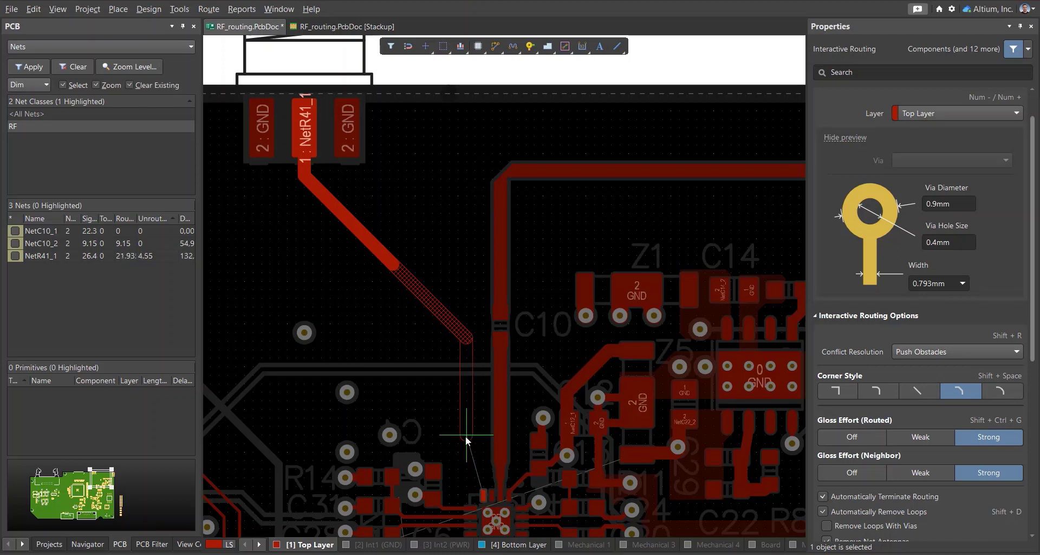
Undo that segment and switch the route's corner style to 45°
key("BackSpace")
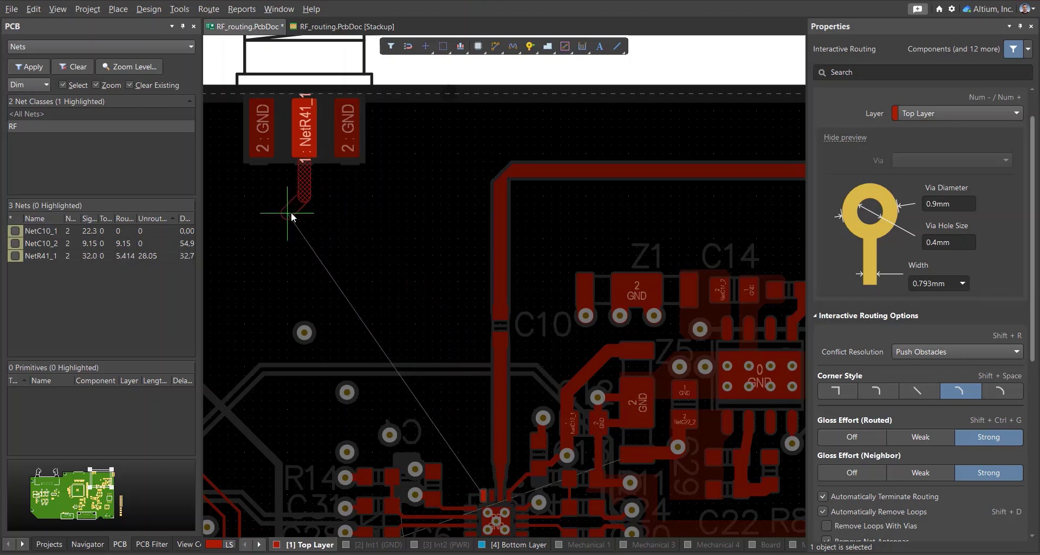
key("Tab")
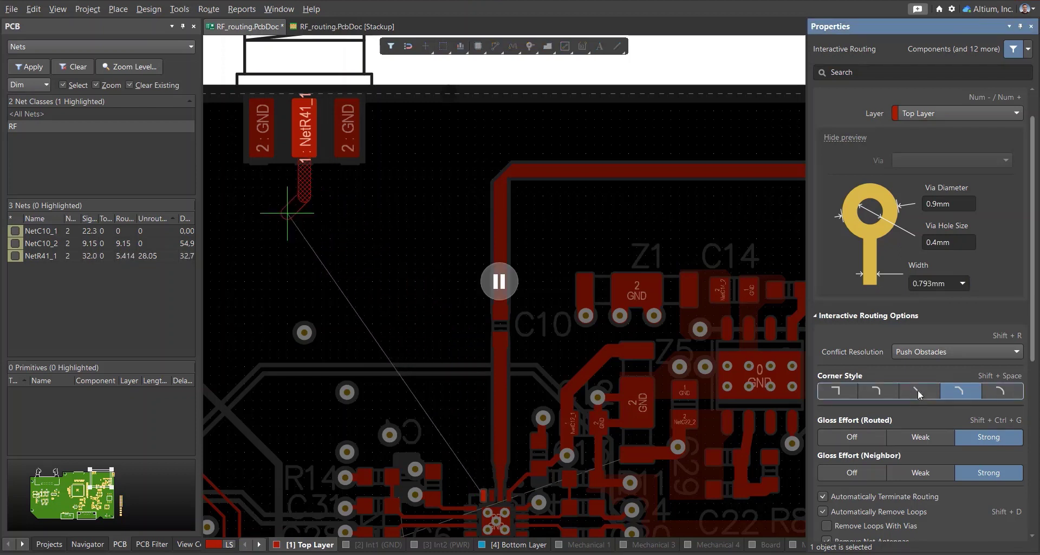
left_click(920, 390)
left_click(499, 281)
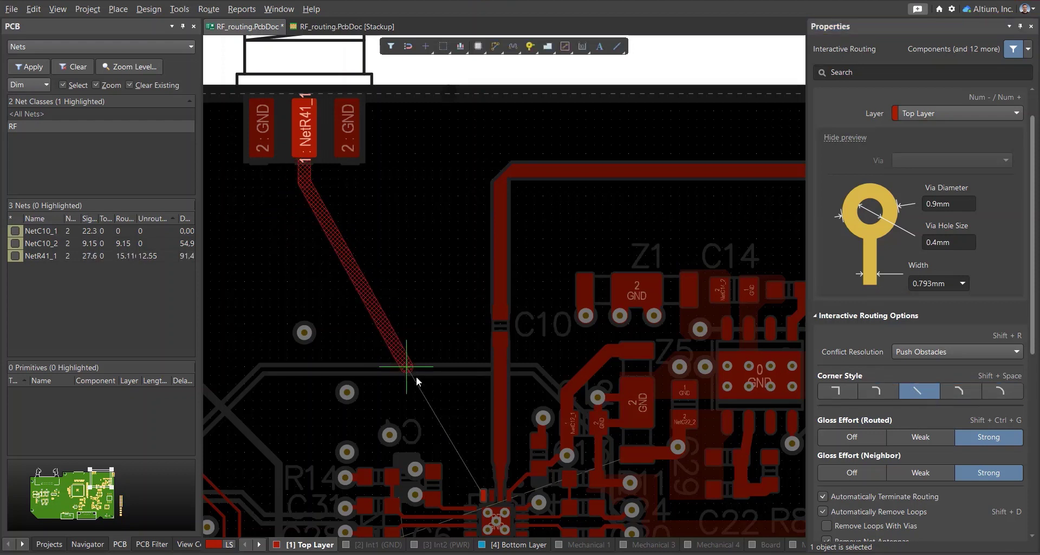
Extend the trace toward the IC and finish a 0.3mm segment on pin 4
right_click_drag(474, 453, 433, 238)
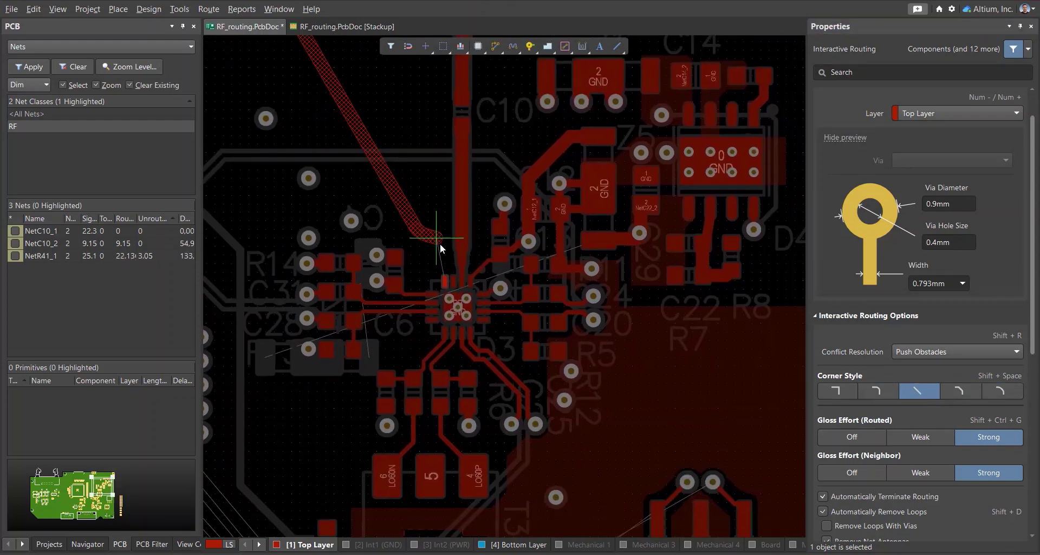
scroll(433, 263, "up", 6, "ctrl")
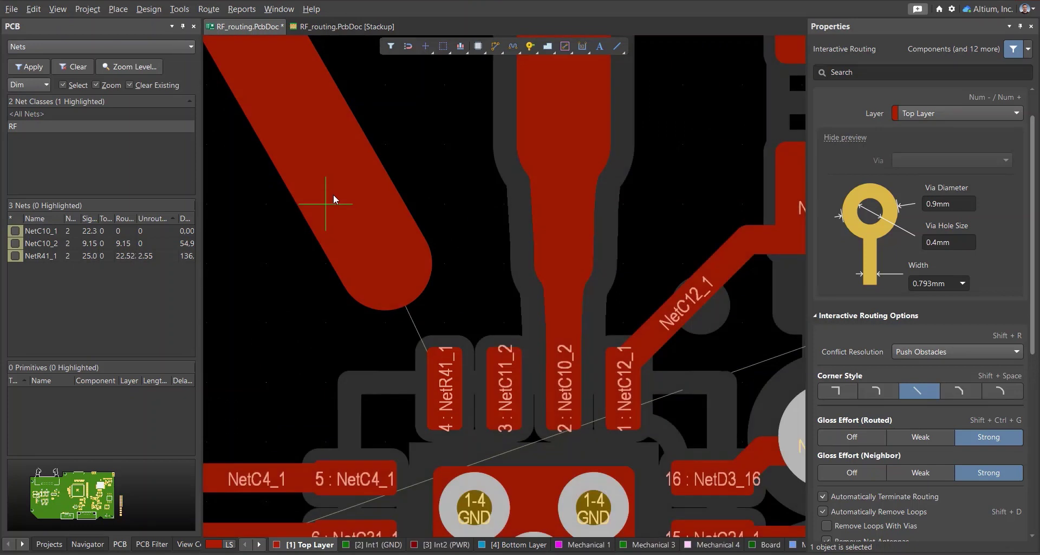
left_click(394, 277)
left_click(401, 302)
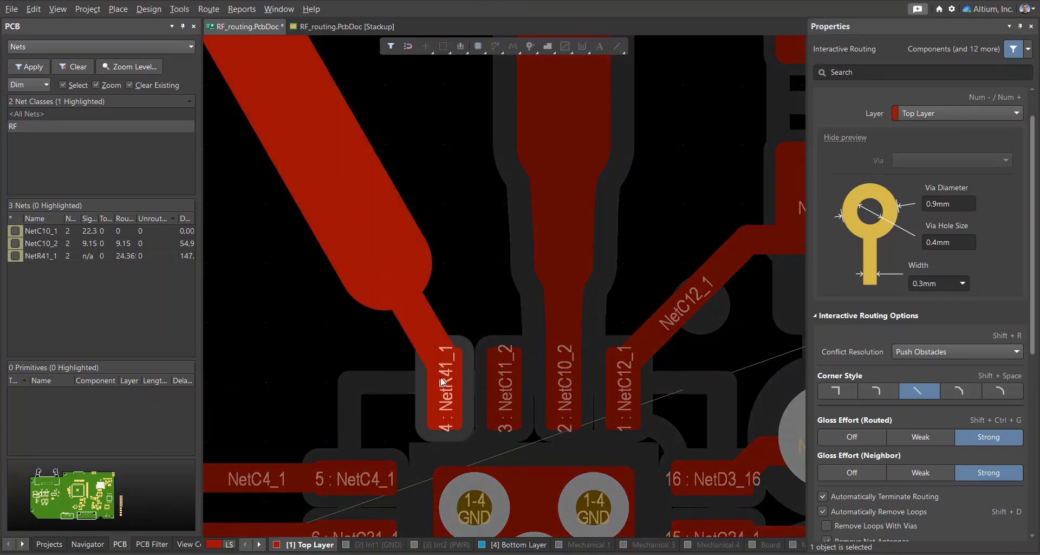
key("Escape")
Select the entire NetR41_1 route
left_click(401, 317)
key("ctrl+h")
scroll(446, 279, "down", 6, "ctrl")
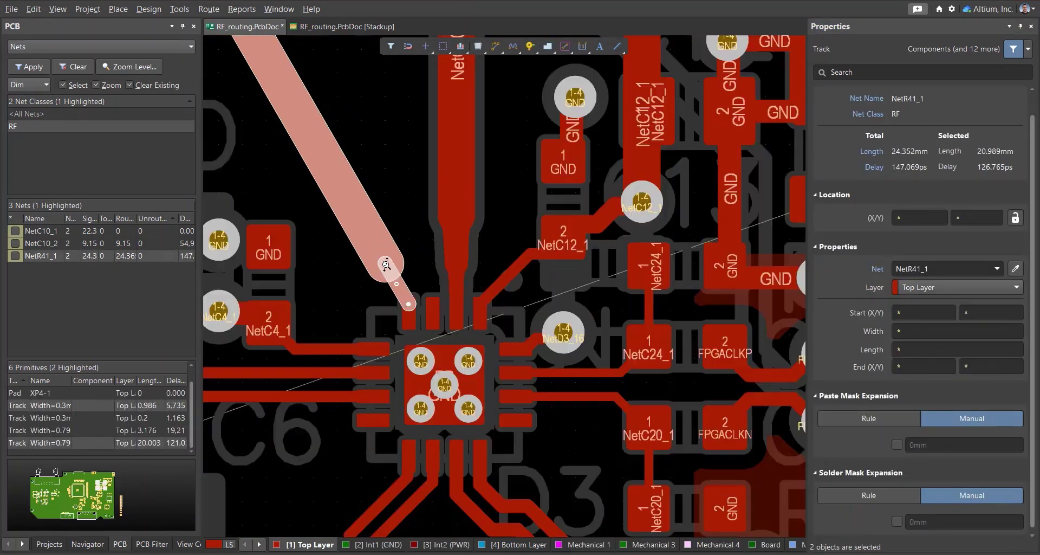
Enable a 0.2mm manual solder mask expansion on the NetR41_1 route
left_click(897, 521)
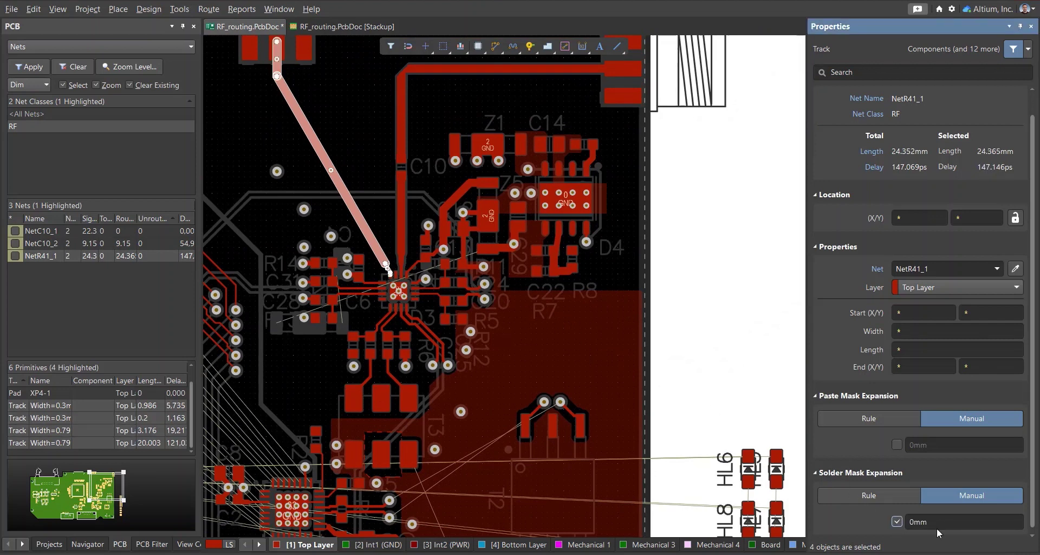
scroll(414, 280, "up", 8, "ctrl")
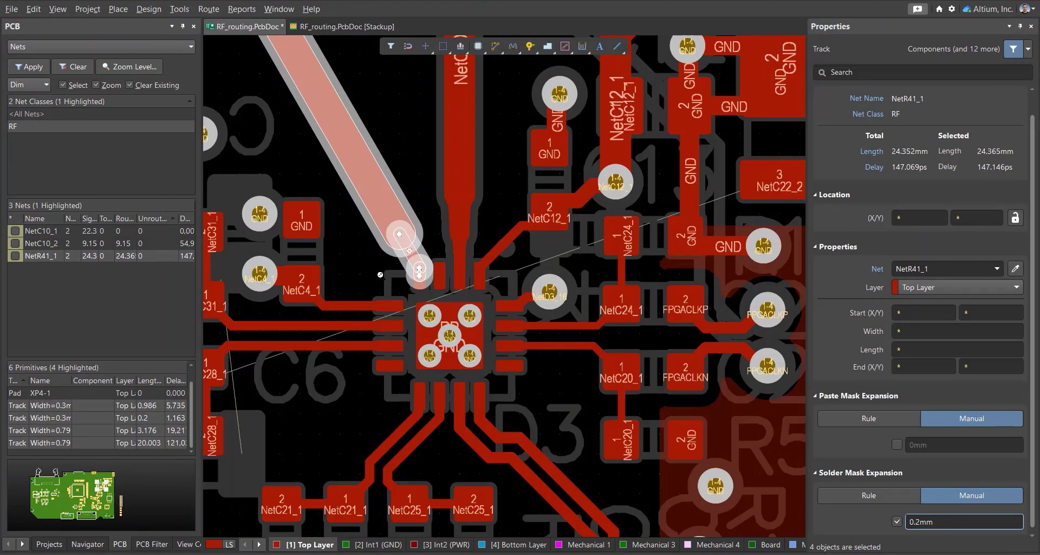
left_click(407, 282)
Add teardrops to the two NetR41_1 tracks at the wide-to-narrow junction
mouse_move(490, 129)
left_mouse_down()
mouse_move(441, 179)
mouse_move(431, 216)
left_mouse_up()
left_click(179, 9)
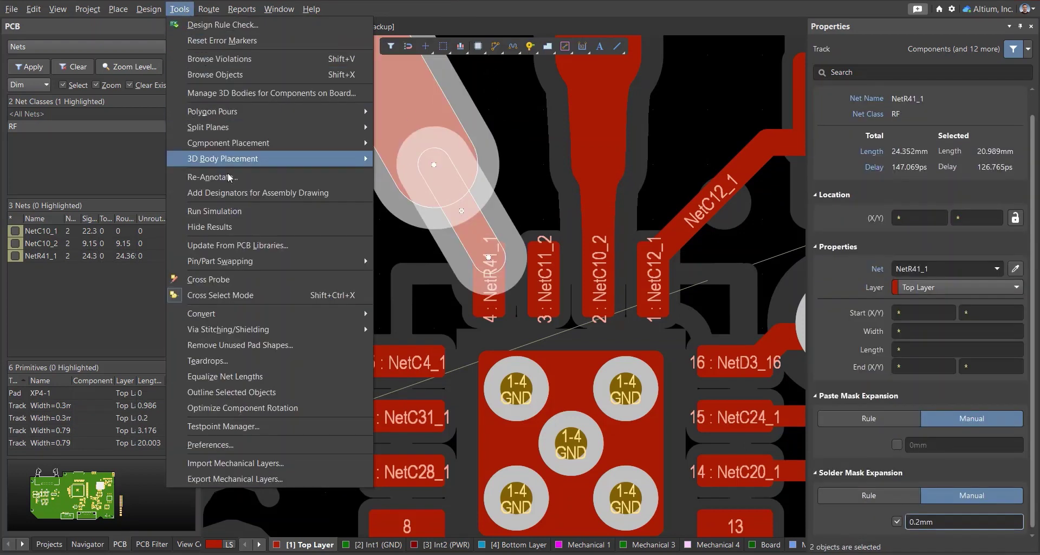
left_click(217, 360)
left_click(664, 460)
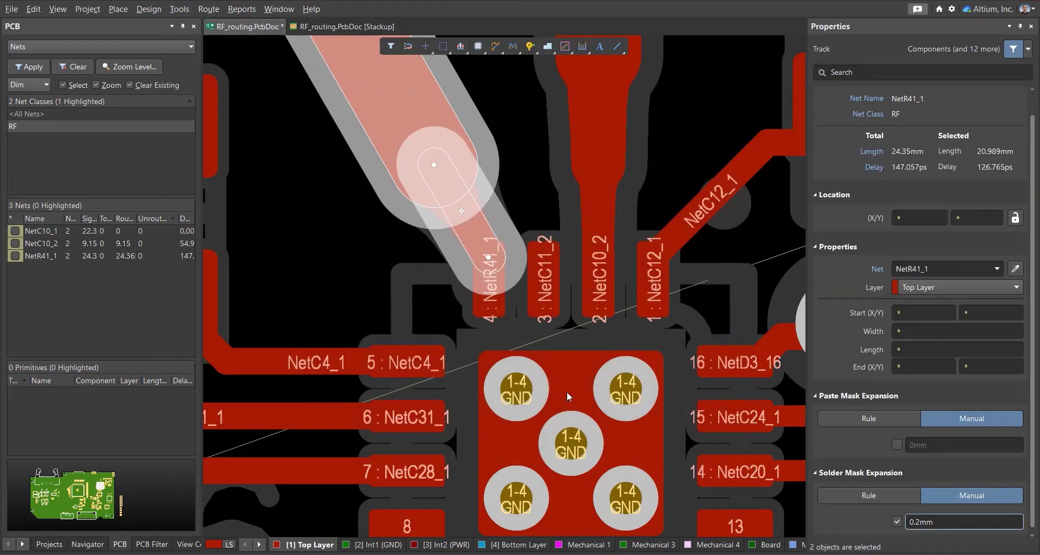